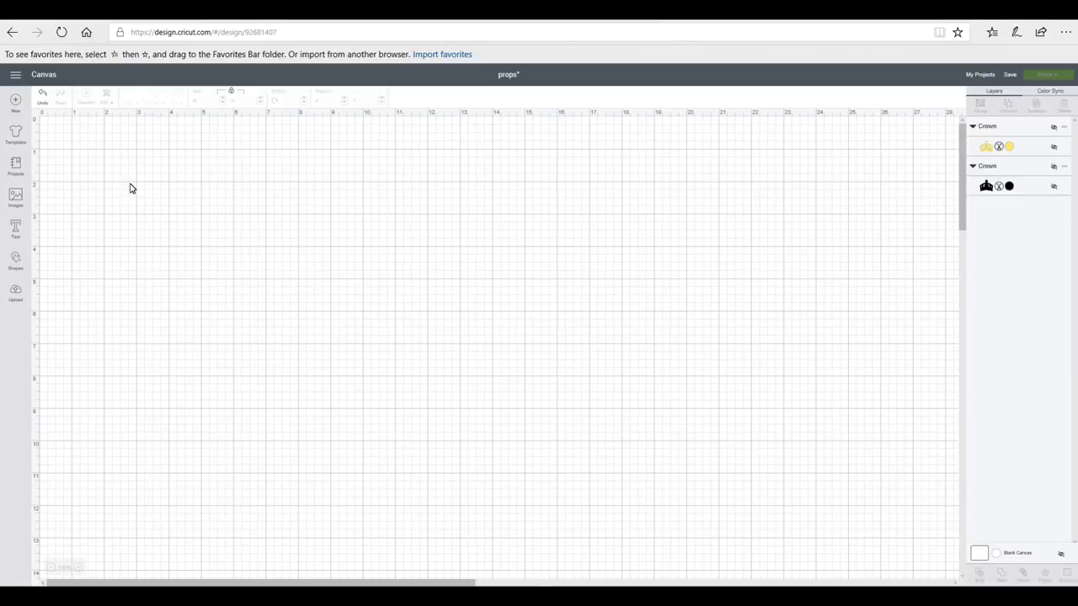
- Pick two pink crowns and a blue crown from the image library
{"action": "left_click", "coordinate": [16, 198]}
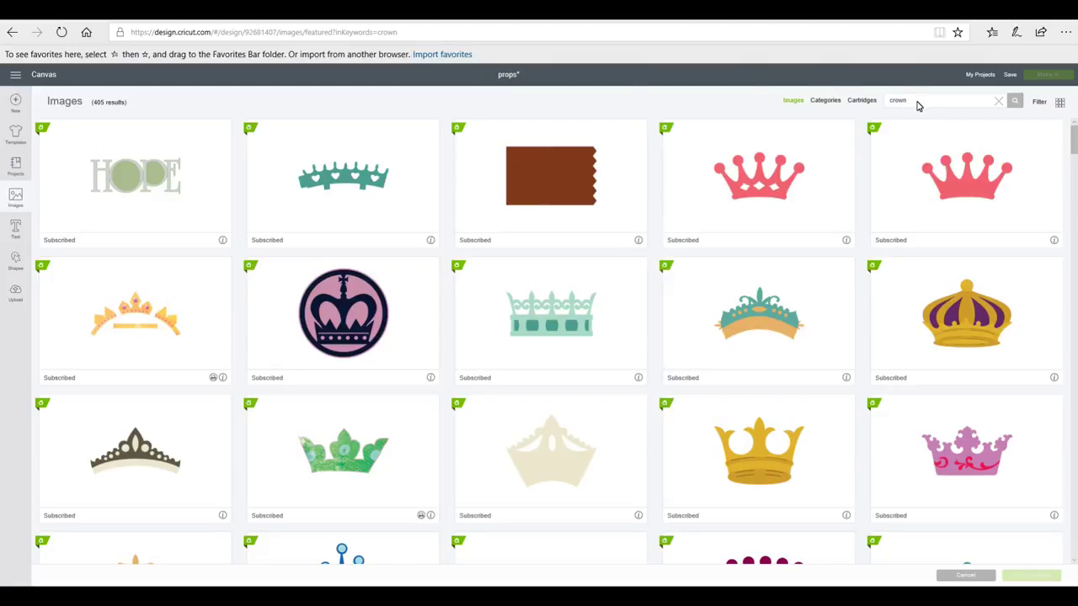
{"action": "left_click", "coordinate": [781, 196]}
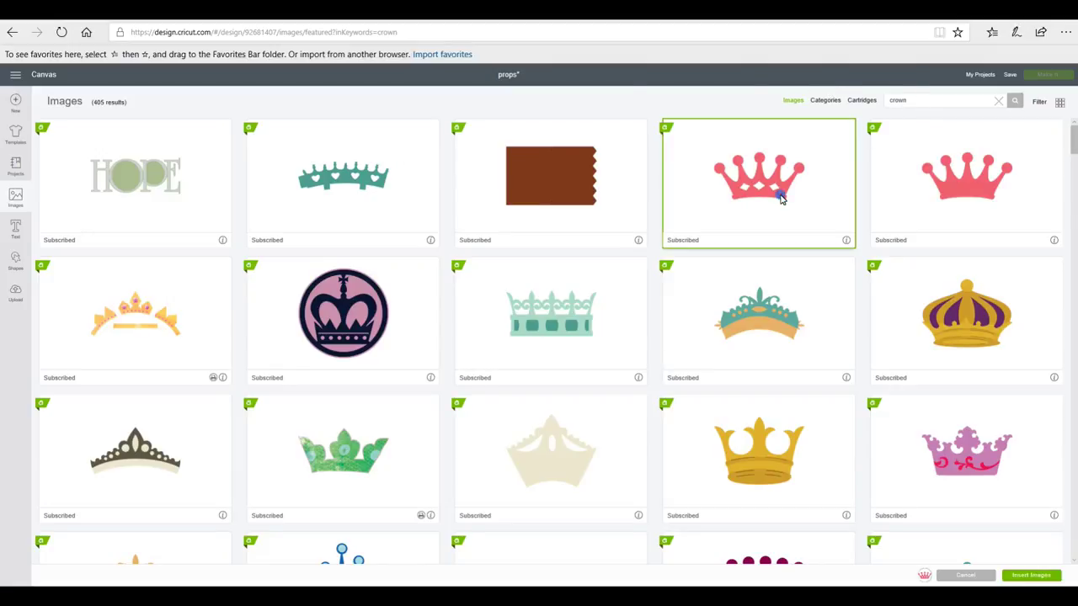
{"action": "left_click", "coordinate": [970, 181]}
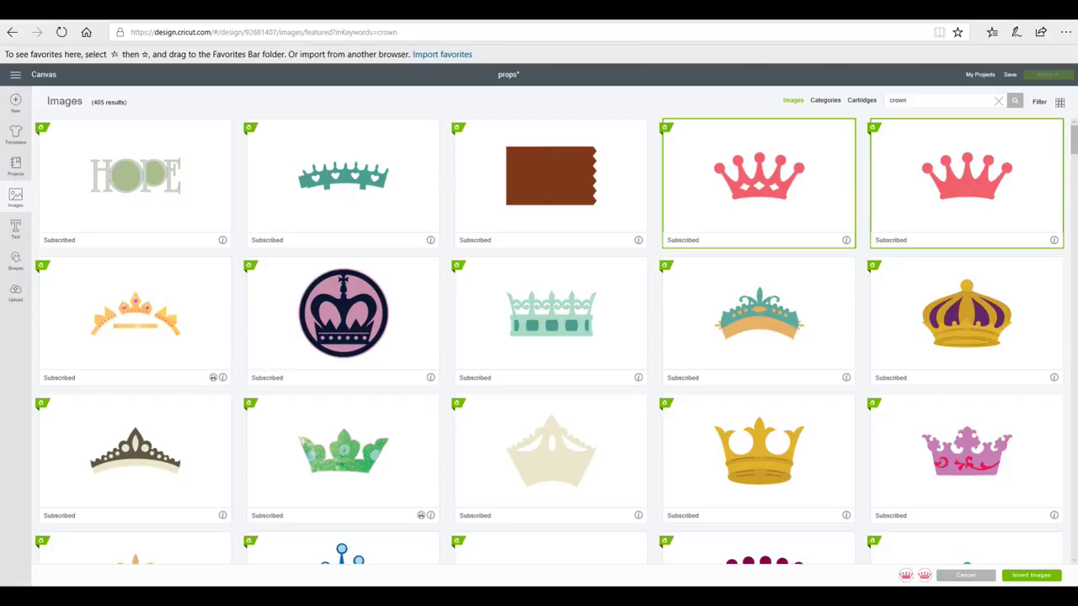
{"action": "left_click", "coordinate": [343, 552]}
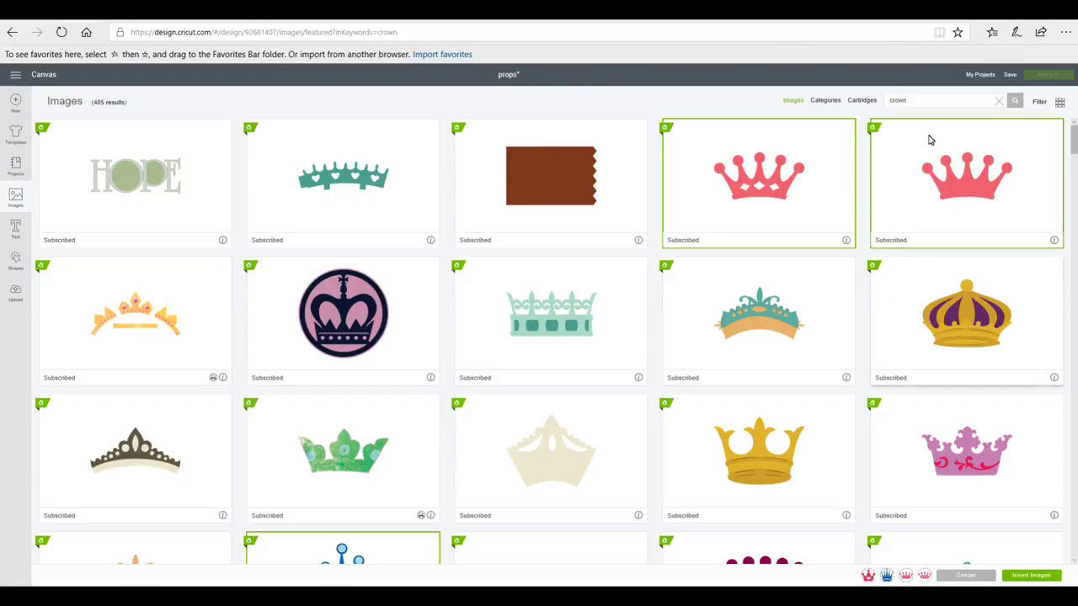
- Search 'glasses', pick orange, blue and red cat-eye glasses, and insert all images
{"action": "double_click", "coordinate": [922, 102]}
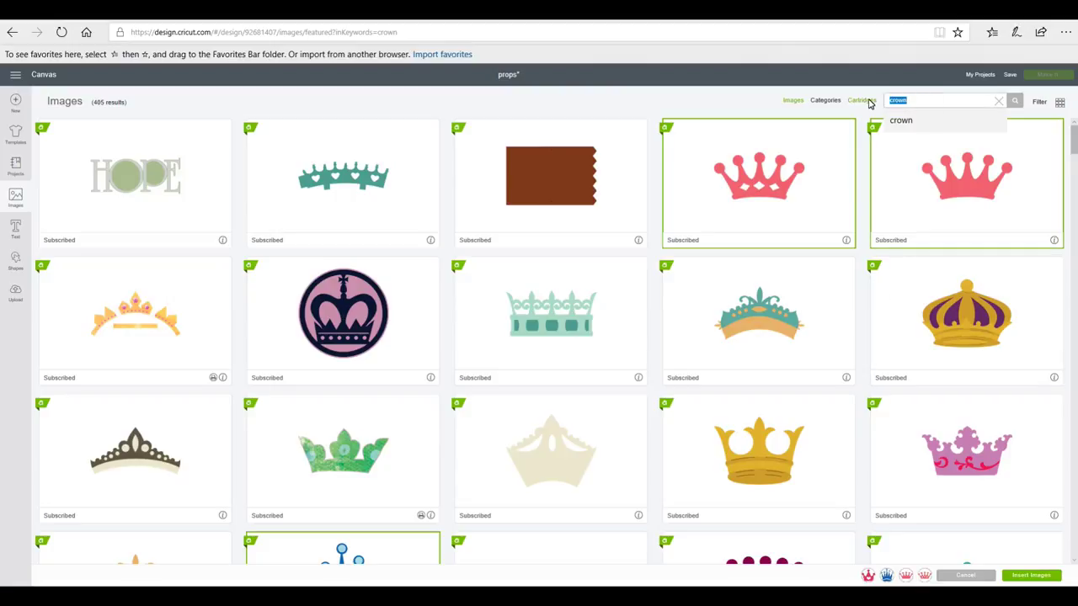
{"action": "type", "text": "g"}
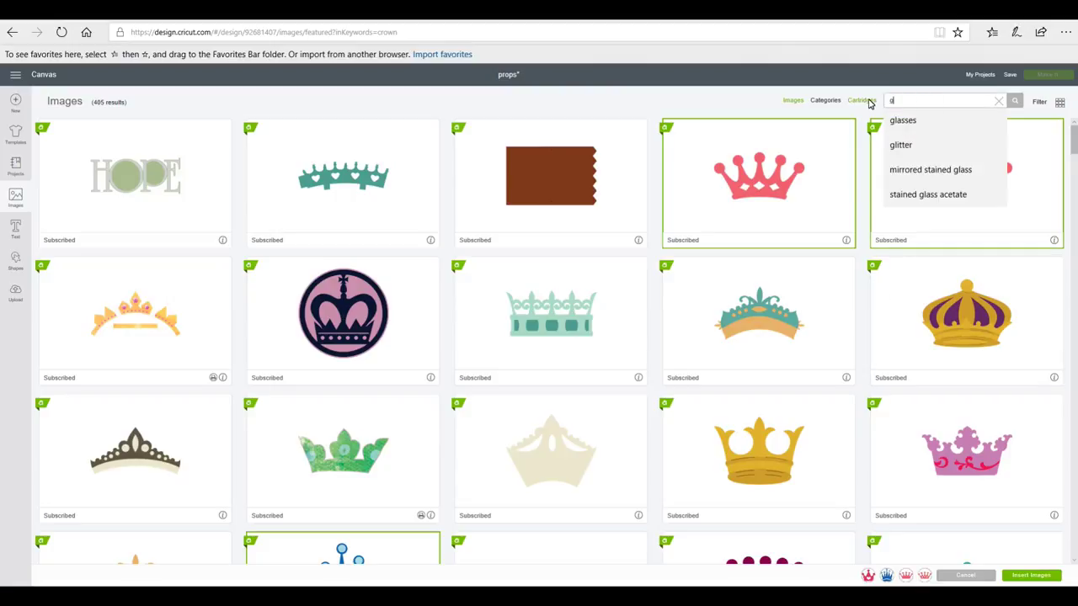
{"action": "type", "text": "lasses"}
{"action": "key", "text": "Return"}
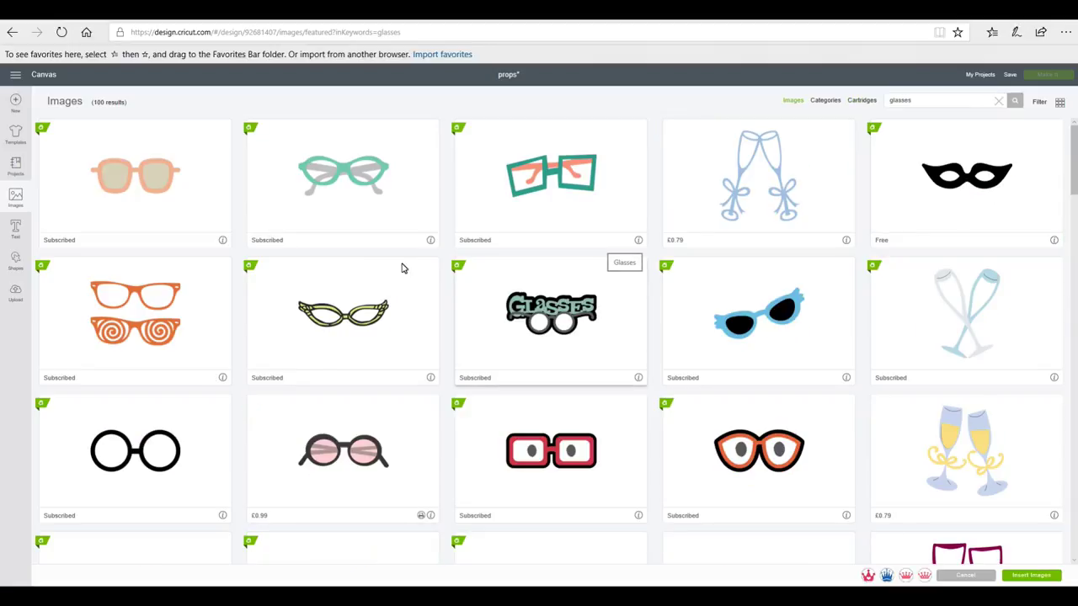
{"action": "left_click", "coordinate": [198, 278]}
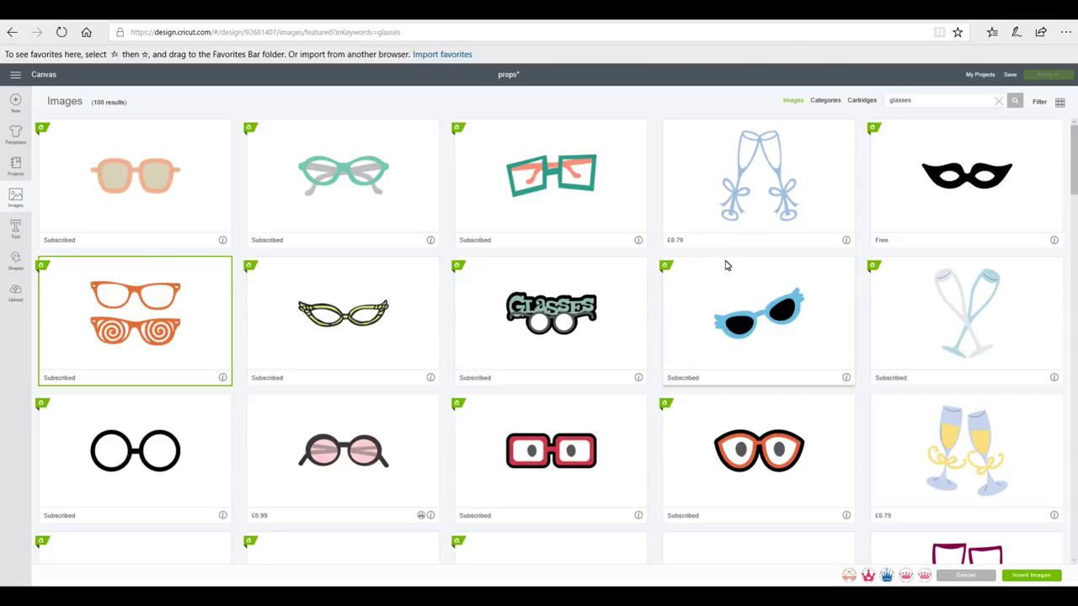
{"action": "left_click", "coordinate": [789, 302]}
{"action": "scroll", "coordinate": [964, 370], "scroll_direction": "down", "scroll_amount": 15}
{"action": "left_click", "coordinate": [964, 371]}
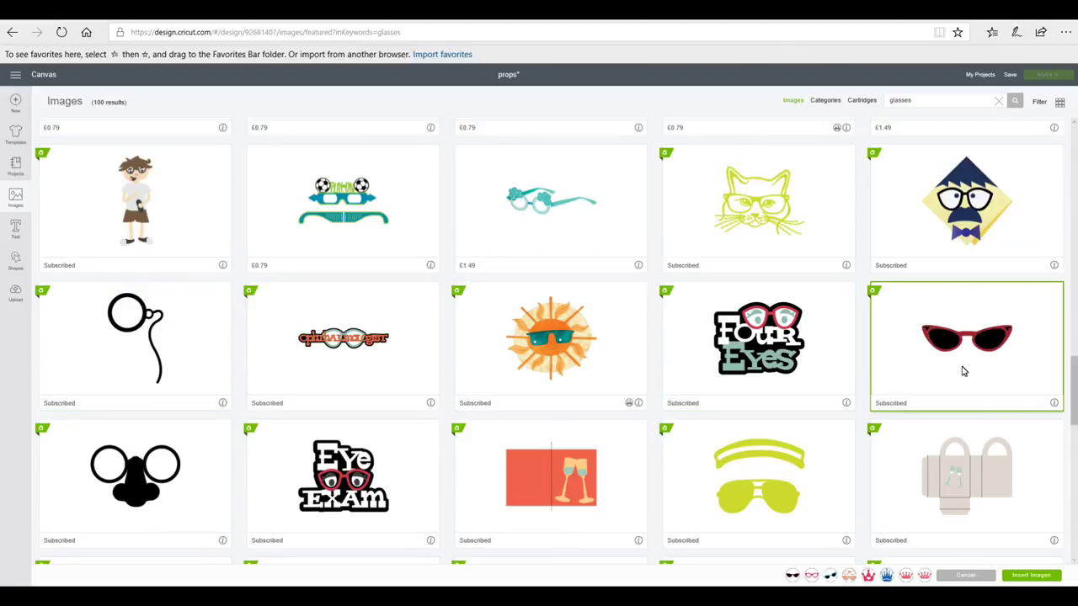
{"action": "left_click", "coordinate": [1034, 576]}
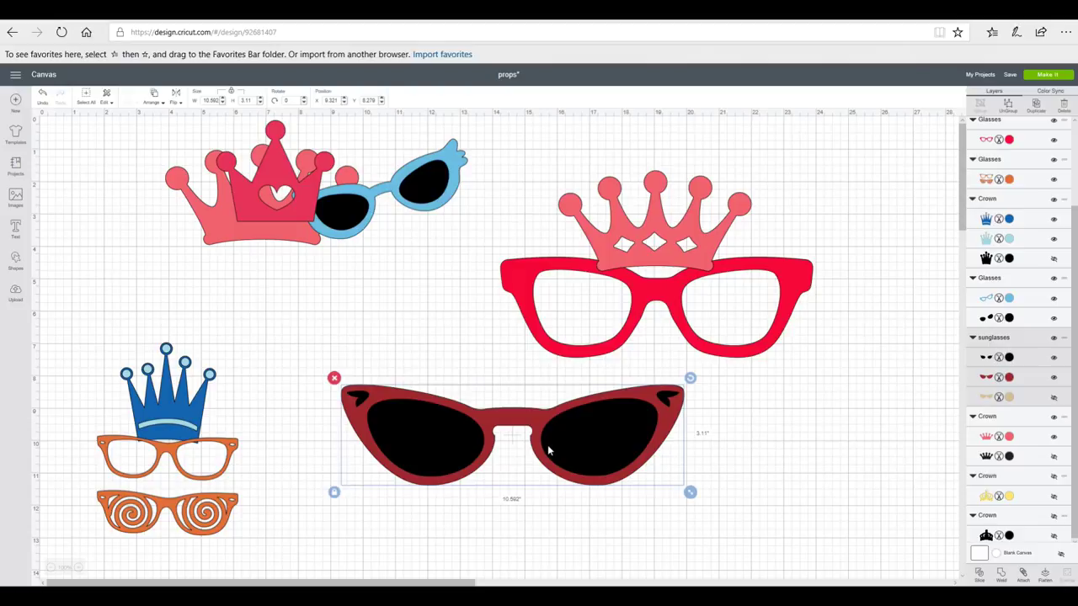
- Ungroup the red cat-eye sunglasses, delete the hidden layer, and slice the remaining parts
{"action": "left_click", "coordinate": [1009, 110]}
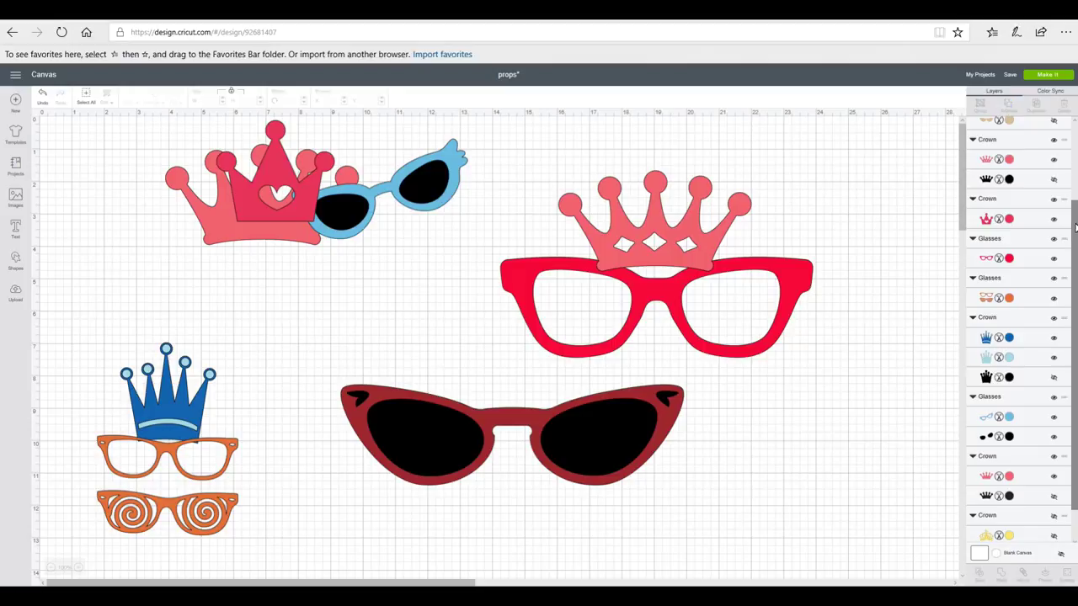
{"action": "left_click", "coordinate": [994, 228]}
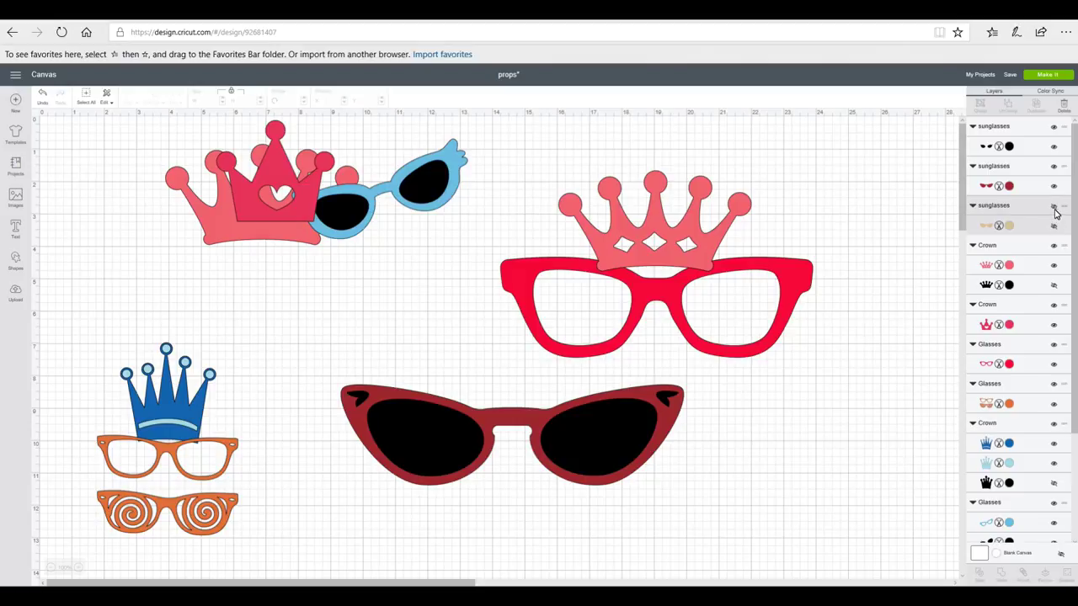
{"action": "left_click", "coordinate": [1065, 103]}
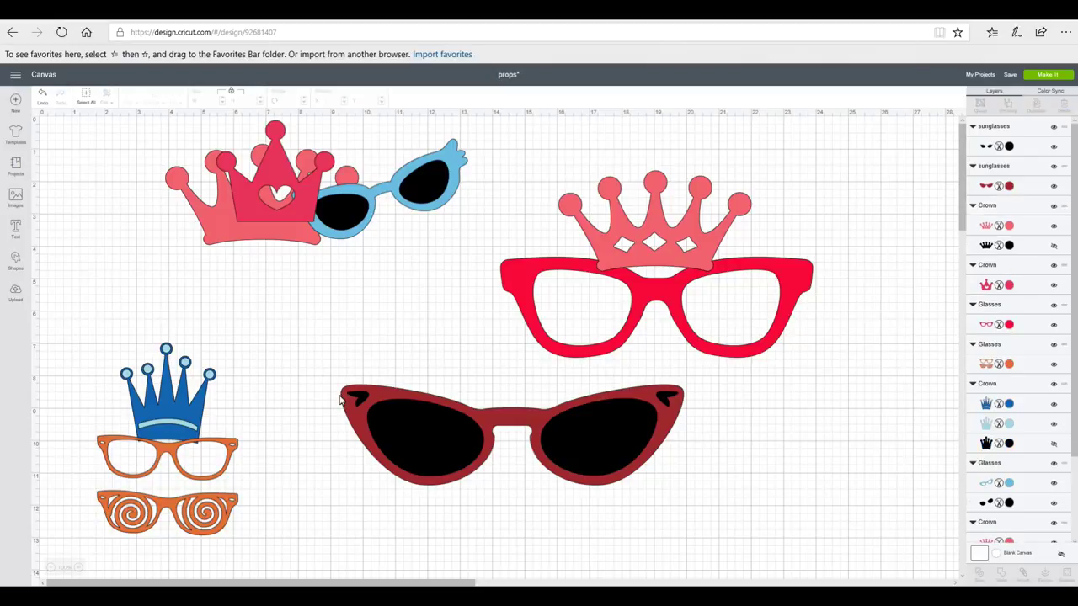
{"action": "left_click_drag", "start_coordinate": [321, 389], "coordinate": [682, 486]}
{"action": "left_click", "coordinate": [979, 574]}
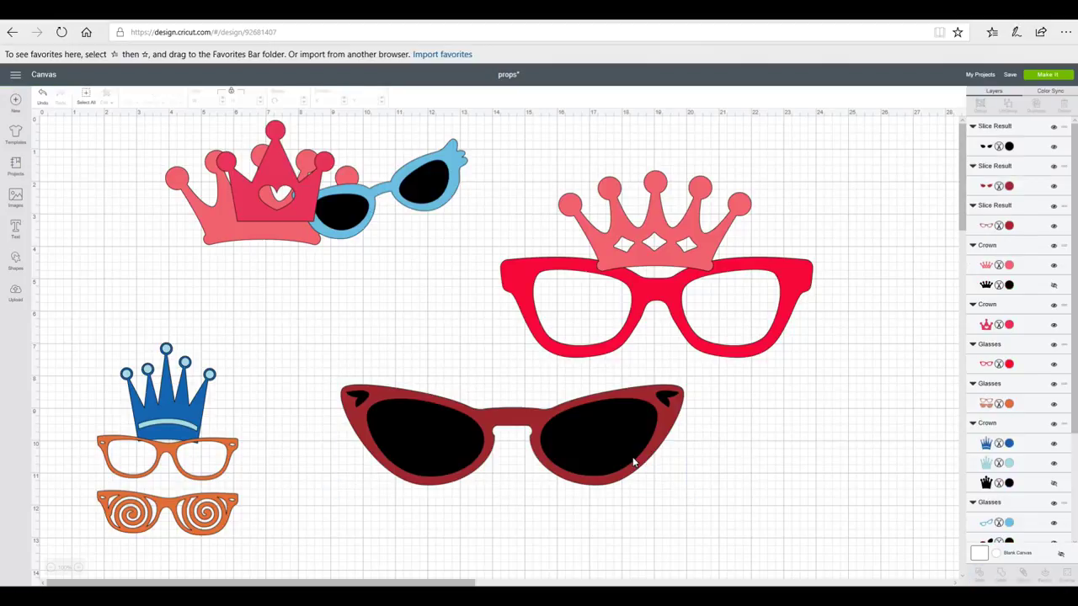
- Delete the black and red lens pieces and move the empty frame over the pink crown
{"action": "left_click_drag", "start_coordinate": [614, 446], "coordinate": [792, 503]}
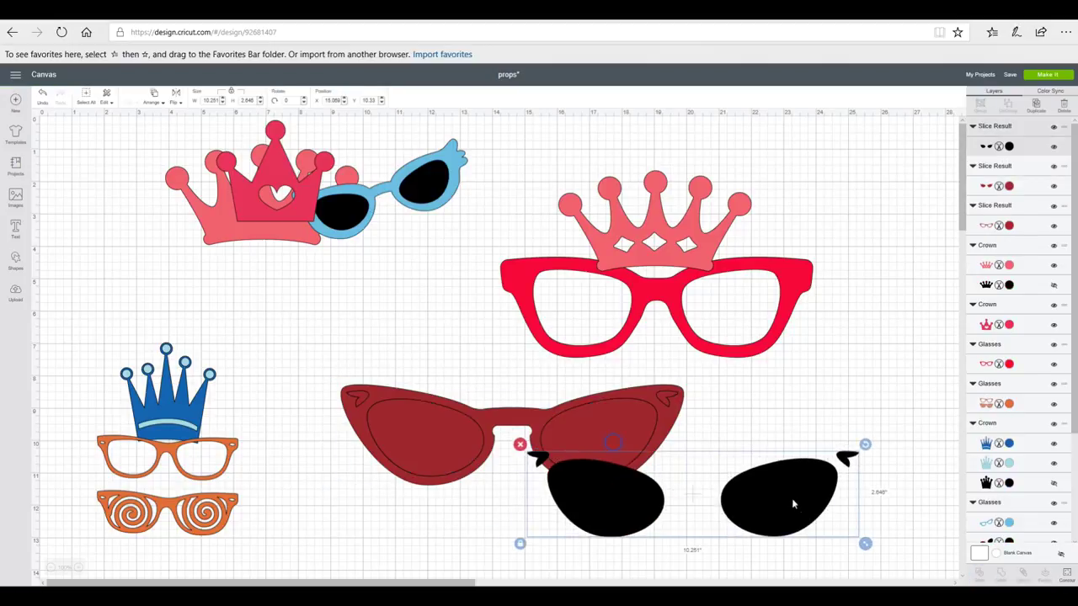
{"action": "left_click", "coordinate": [519, 444]}
{"action": "left_click", "coordinate": [583, 437]}
{"action": "left_click_drag", "start_coordinate": [415, 386], "coordinate": [619, 454]}
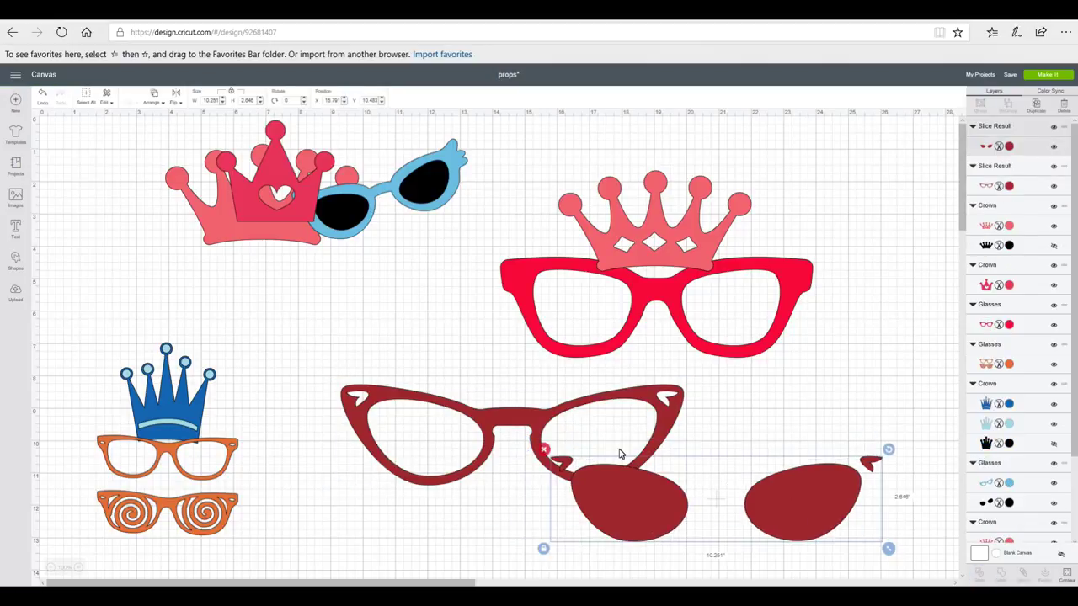
{"action": "left_click", "coordinate": [543, 451]}
{"action": "left_click_drag", "start_coordinate": [541, 426], "coordinate": [512, 430]}
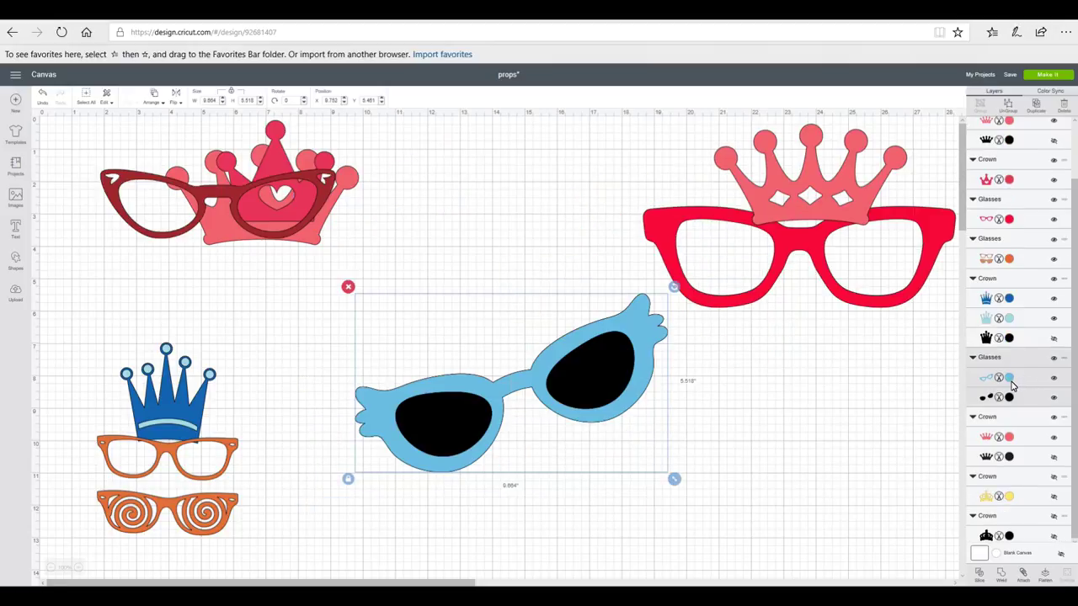
- Hide the blue glasses' black lenses, place them under the pink crown, and center the orange glasses
{"action": "left_click", "coordinate": [1053, 399]}
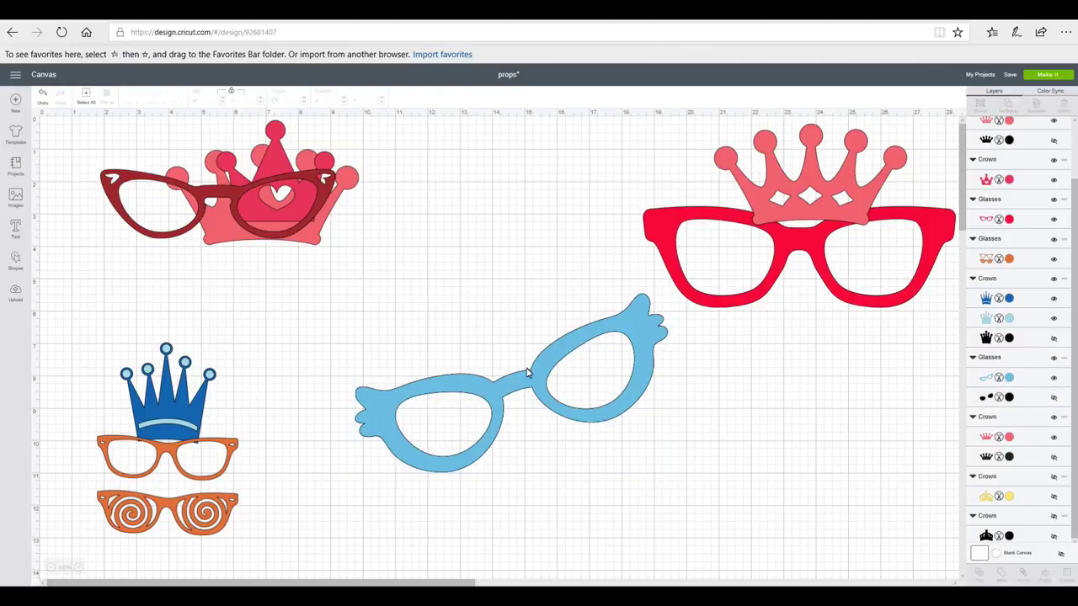
{"action": "left_click_drag", "start_coordinate": [532, 379], "coordinate": [350, 239]}
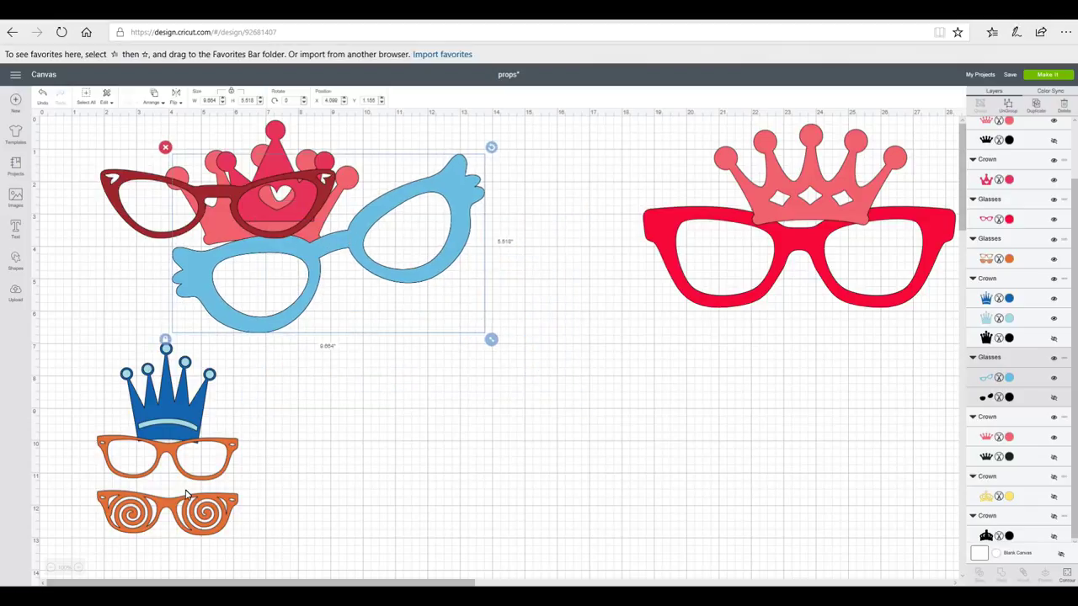
{"action": "left_click_drag", "start_coordinate": [190, 489], "coordinate": [555, 415]}
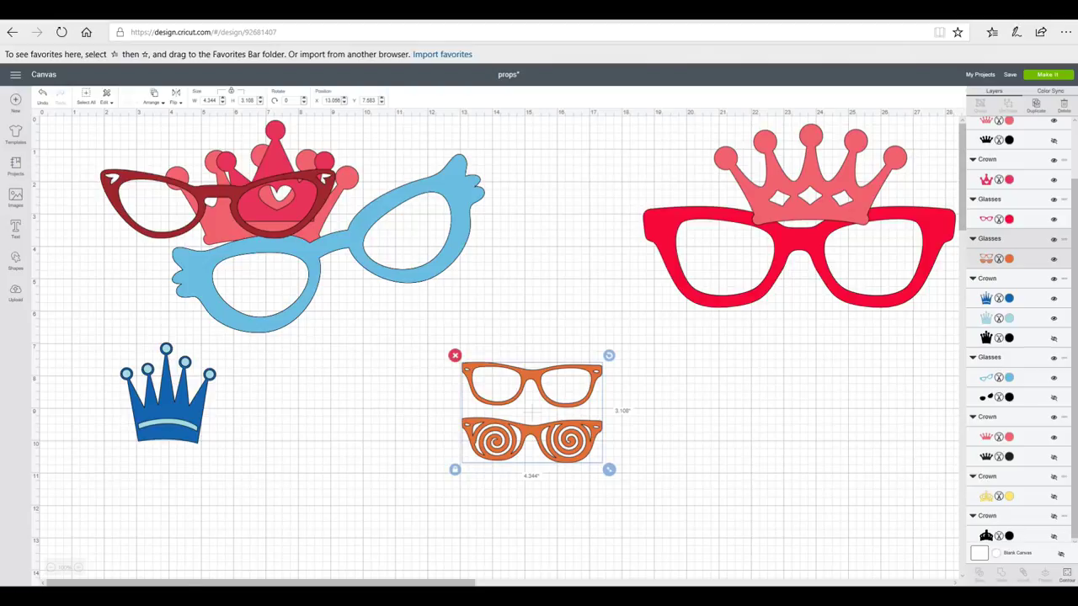
- Hide the spiral pair's contours on the orange glasses and nudge the blue crown
{"action": "left_click", "coordinate": [1064, 577]}
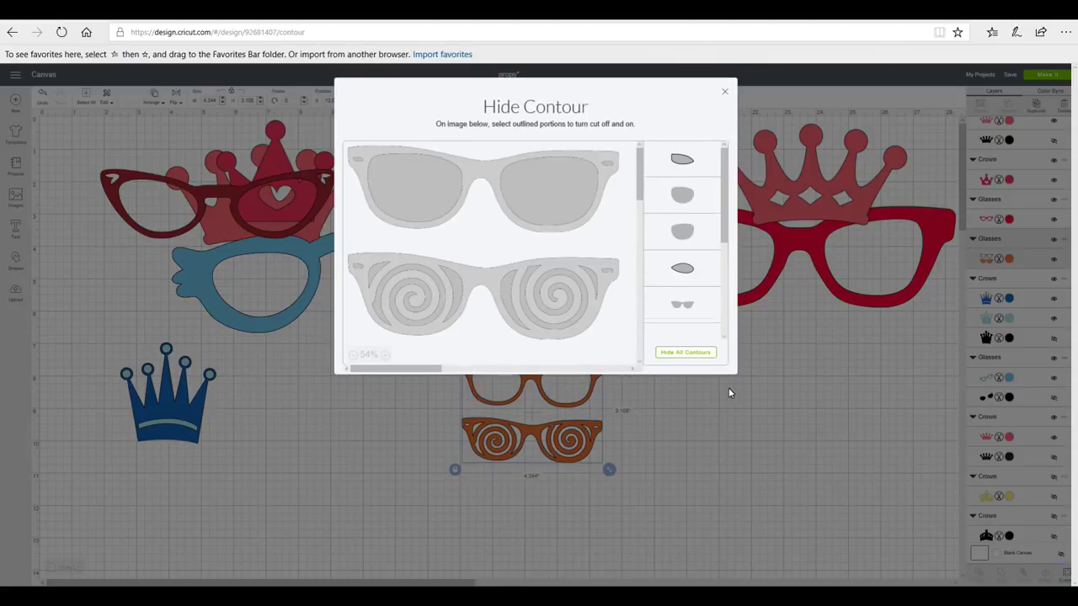
{"action": "left_click", "coordinate": [469, 278]}
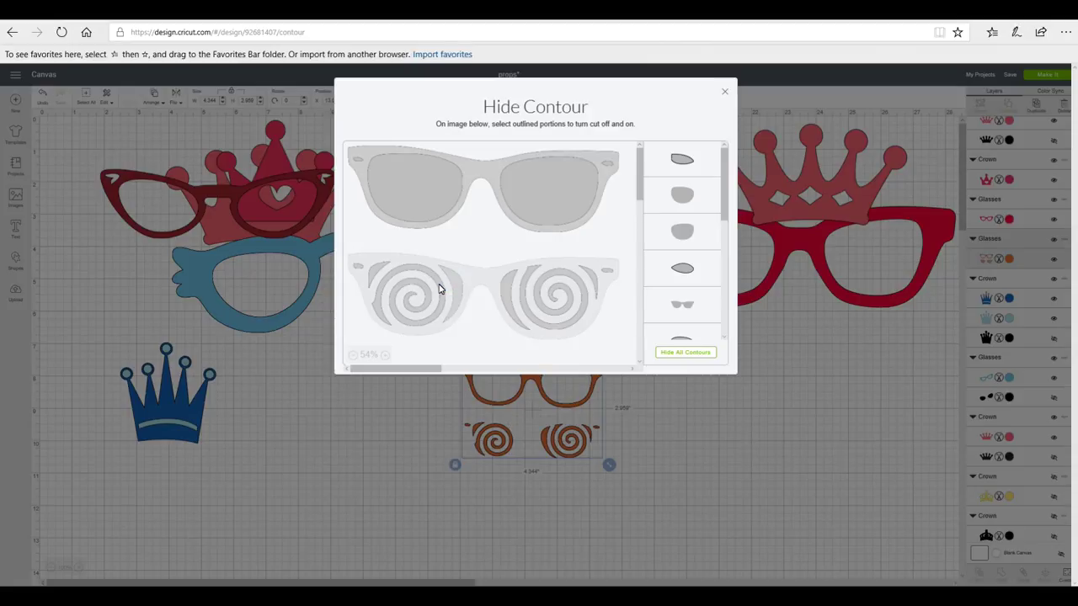
{"action": "left_click", "coordinate": [437, 286]}
{"action": "left_click", "coordinate": [372, 277]}
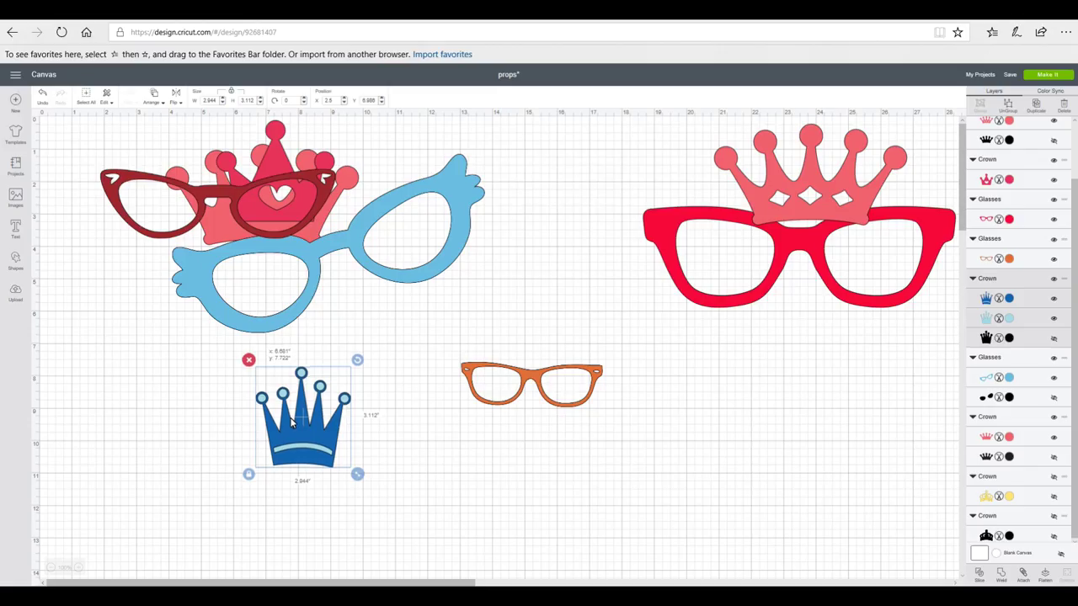
{"action": "left_click_drag", "start_coordinate": [291, 423], "coordinate": [292, 424]}
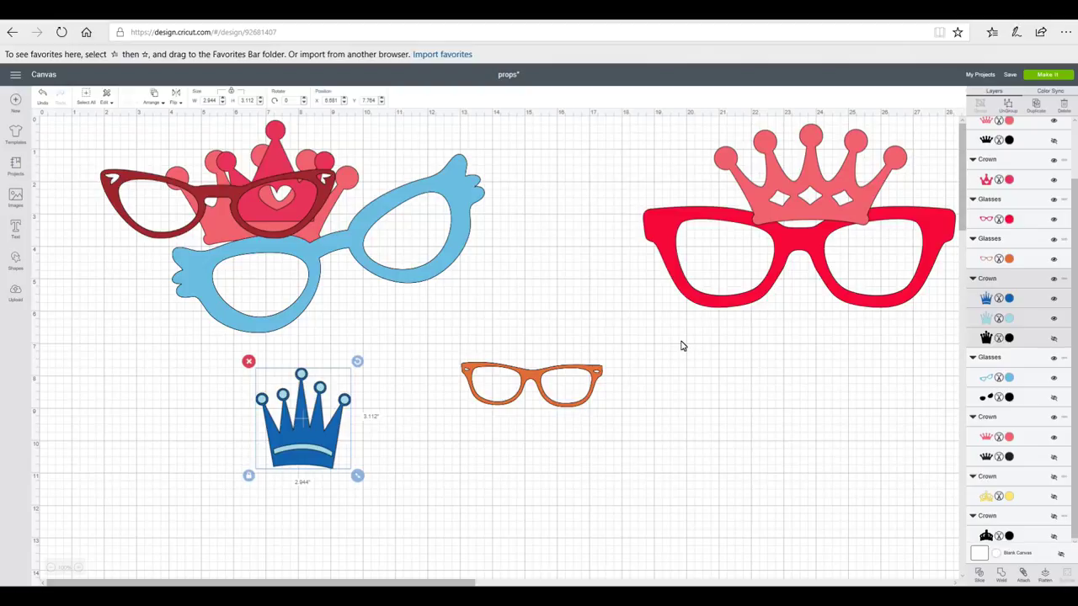
- Ungroup the blue crown, delete its hidden black layer, and slice the remaining pieces
{"action": "left_click", "coordinate": [1008, 107]}
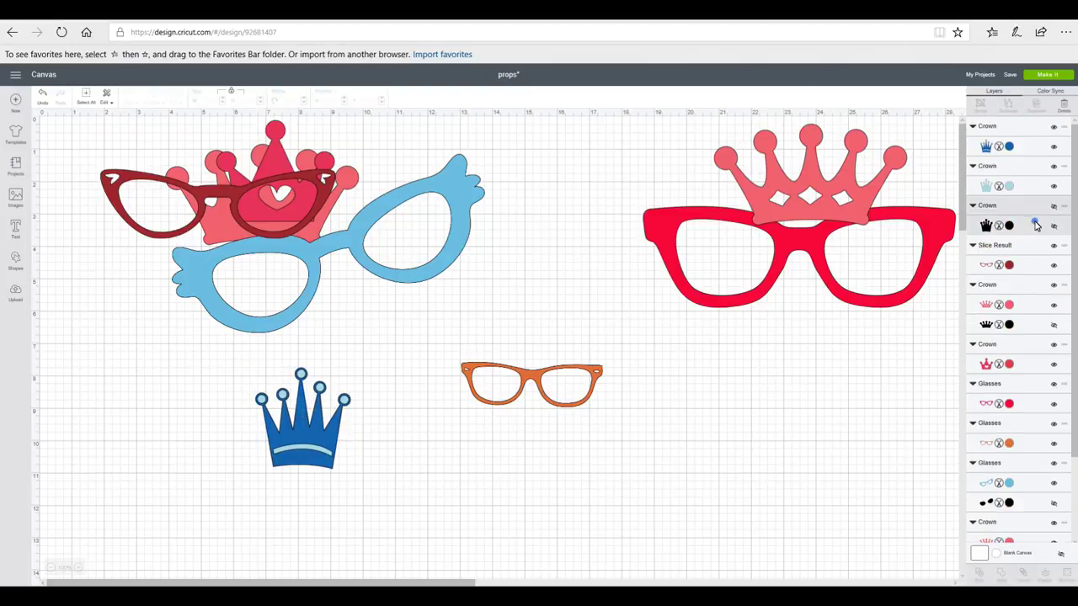
{"action": "left_click", "coordinate": [1064, 107]}
{"action": "left_click_drag", "start_coordinate": [377, 367], "coordinate": [240, 482]}
{"action": "left_click", "coordinate": [979, 573]}
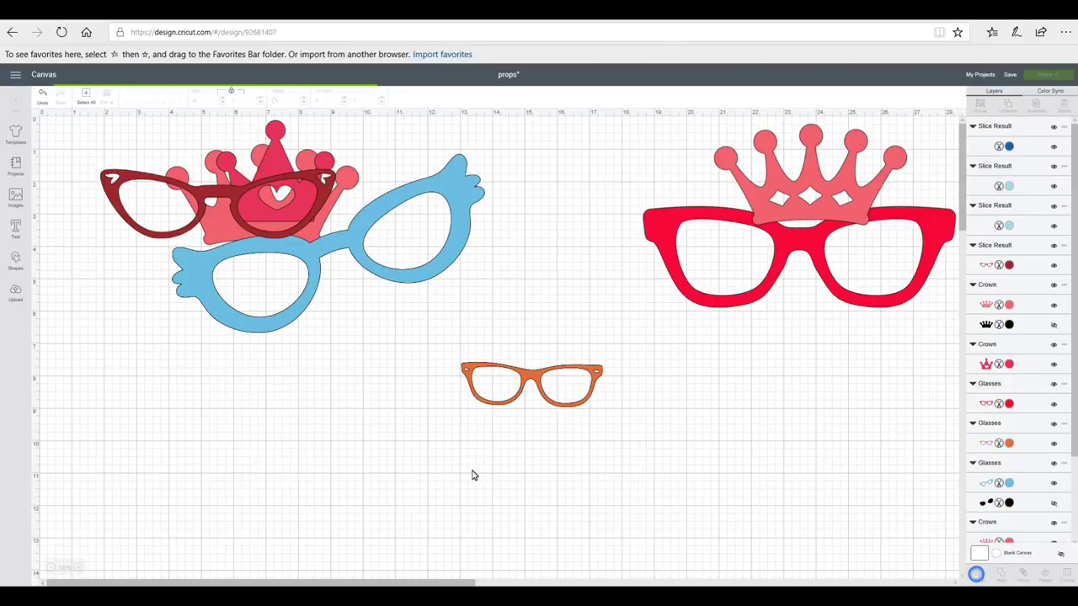
- Delete the leftover light-blue piece and place the crown above the orange glasses
{"action": "left_click_drag", "start_coordinate": [291, 447], "coordinate": [450, 496]}
{"action": "left_click_drag", "start_coordinate": [216, 372], "coordinate": [335, 463]}
{"action": "left_click", "coordinate": [247, 363]}
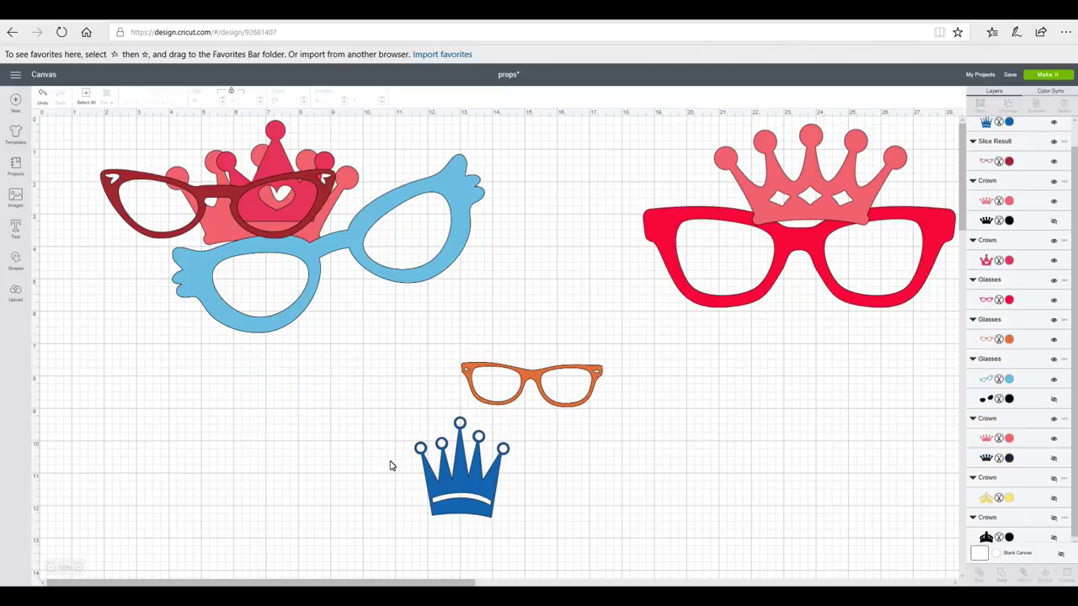
{"action": "left_click_drag", "start_coordinate": [459, 476], "coordinate": [547, 296]}
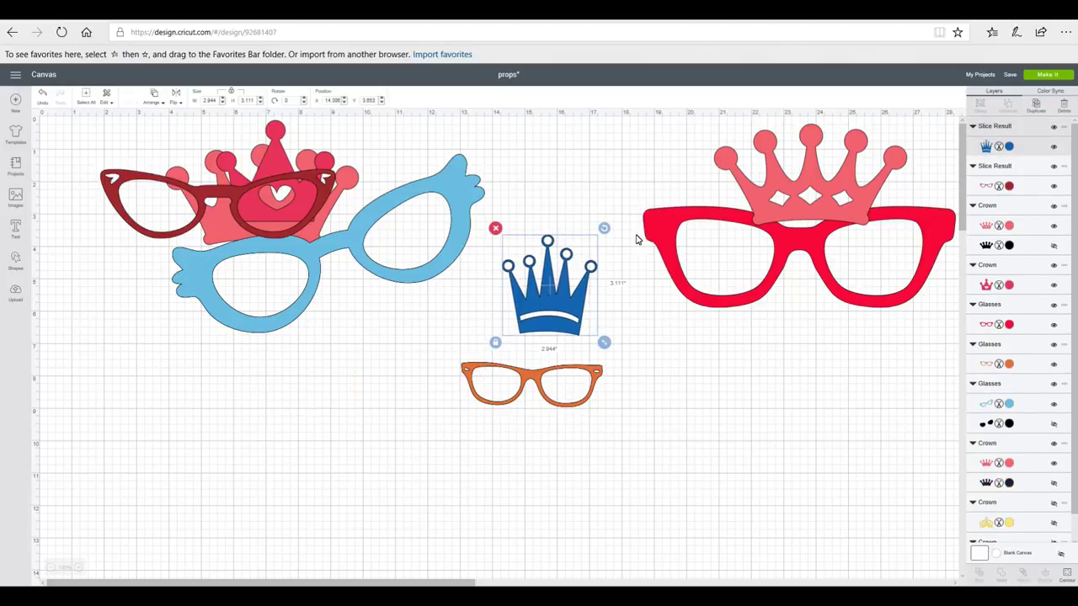
- Enlarge the orange glasses proportionally and move them down and left
{"action": "left_click", "coordinate": [517, 389]}
{"action": "left_click_drag", "start_coordinate": [609, 414], "coordinate": [744, 458]}
{"action": "left_click_drag", "start_coordinate": [593, 396], "coordinate": [520, 423]}
- Tilt the blue crown about 22° onto the glasses' left side, enlarge it, and weld both
{"action": "left_click_drag", "start_coordinate": [568, 289], "coordinate": [481, 350]}
{"action": "left_click_drag", "start_coordinate": [515, 291], "coordinate": [497, 284]}
{"action": "left_click_drag", "start_coordinate": [469, 362], "coordinate": [412, 369]}
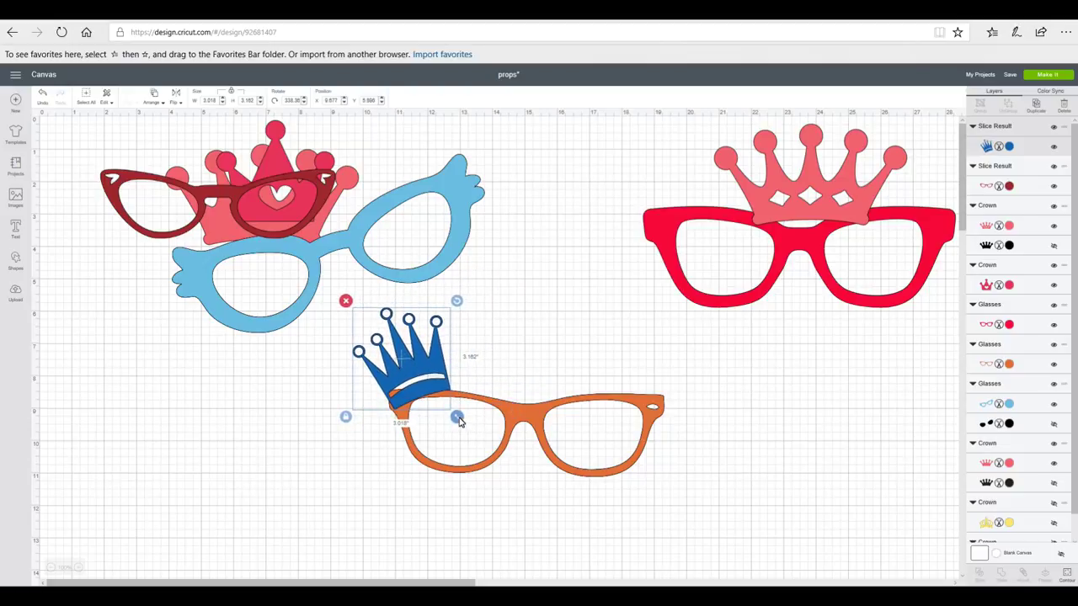
{"action": "left_click_drag", "start_coordinate": [457, 416], "coordinate": [451, 388]}
{"action": "left_click", "coordinate": [707, 368]}
{"action": "left_click_drag", "start_coordinate": [708, 368], "coordinate": [342, 465]}
{"action": "left_click", "coordinate": [1002, 576]}
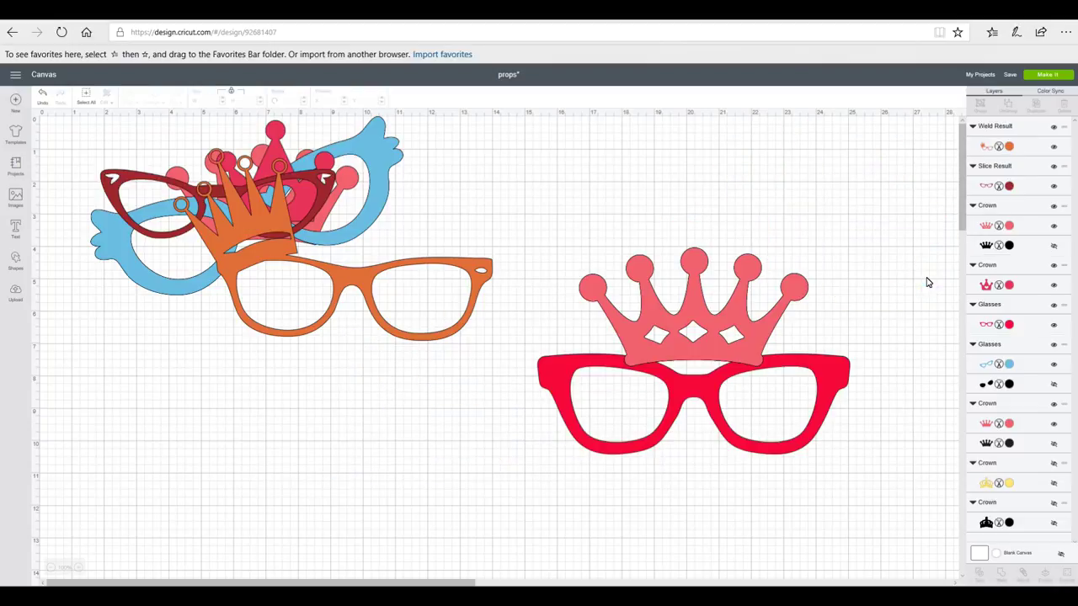
- Weld the red crown and red glasses into one prop
{"action": "left_click_drag", "start_coordinate": [906, 246], "coordinate": [587, 451]}
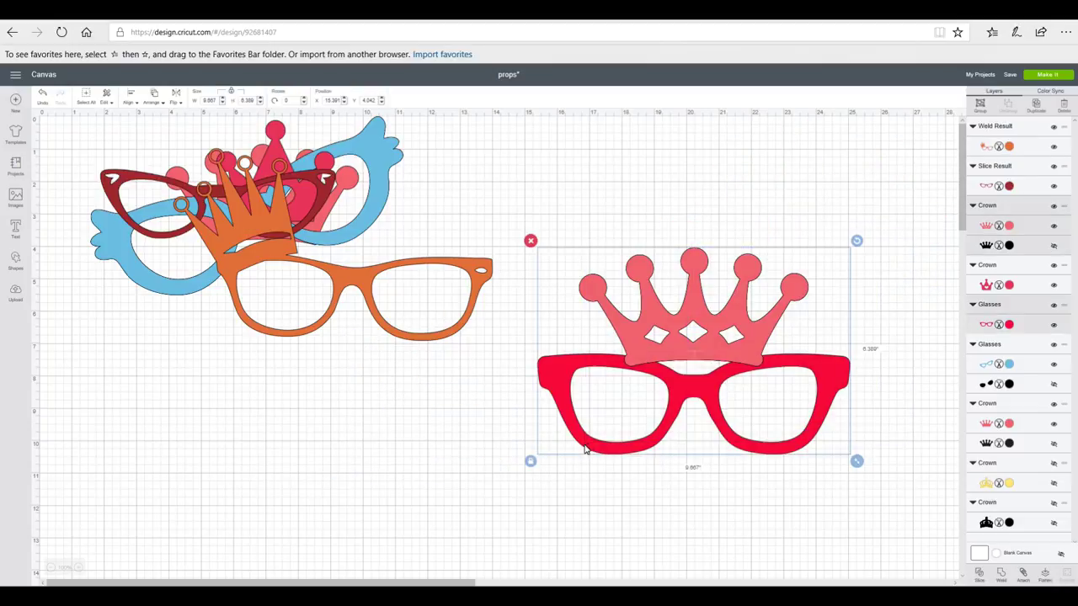
{"action": "left_click", "coordinate": [1001, 575]}
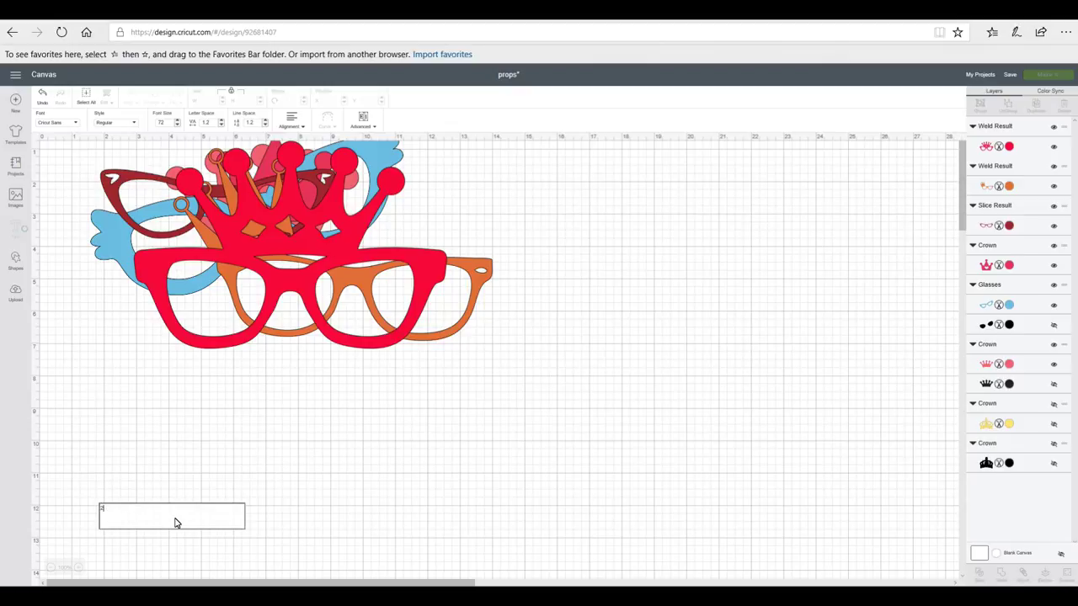
- Type '20' and '18' on two lines, then move and enlarge the text
{"action": "type", "text": "20"}
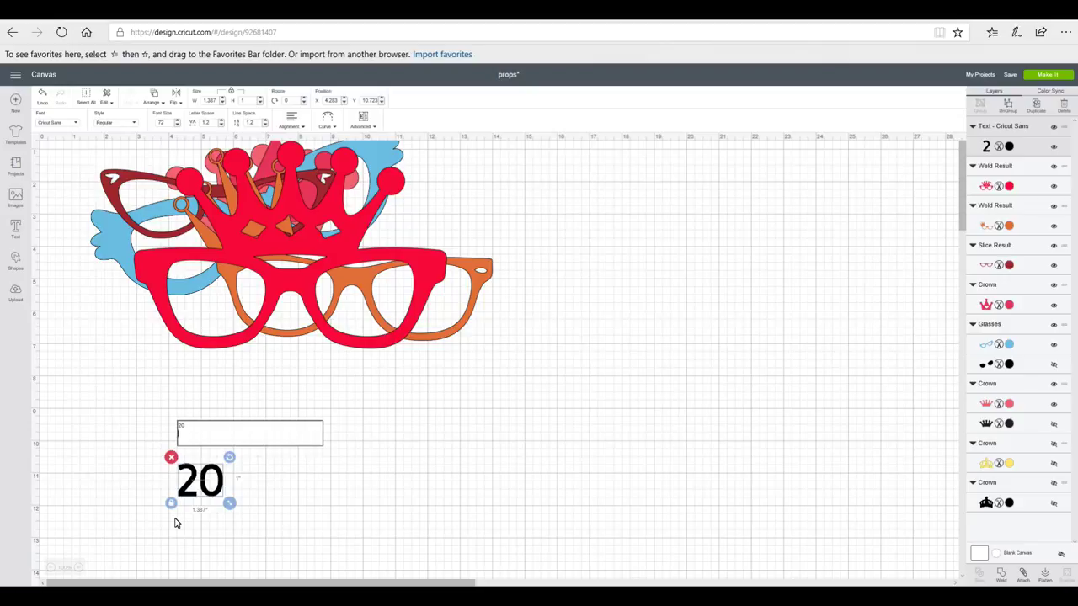
{"action": "key", "text": "Return"}
{"action": "type", "text": "18"}
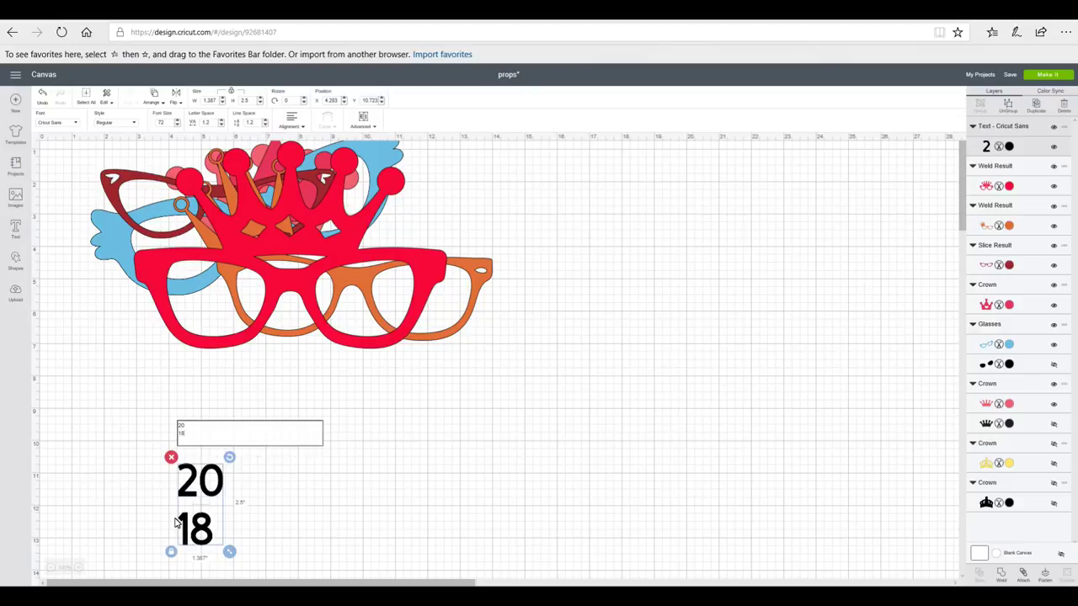
{"action": "left_click_drag", "start_coordinate": [212, 477], "coordinate": [576, 321]}
{"action": "left_click_drag", "start_coordinate": [594, 396], "coordinate": [792, 517]}
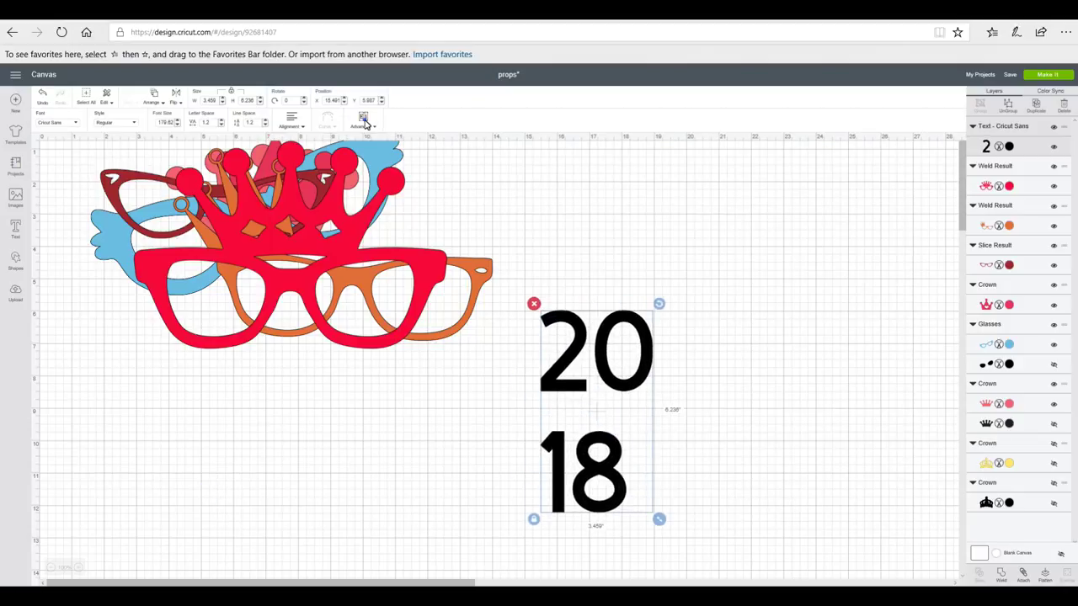
- Ungroup 2018 to letters and nudge the digits tightly together
{"action": "left_click", "coordinate": [362, 118]}
{"action": "left_click", "coordinate": [367, 143]}
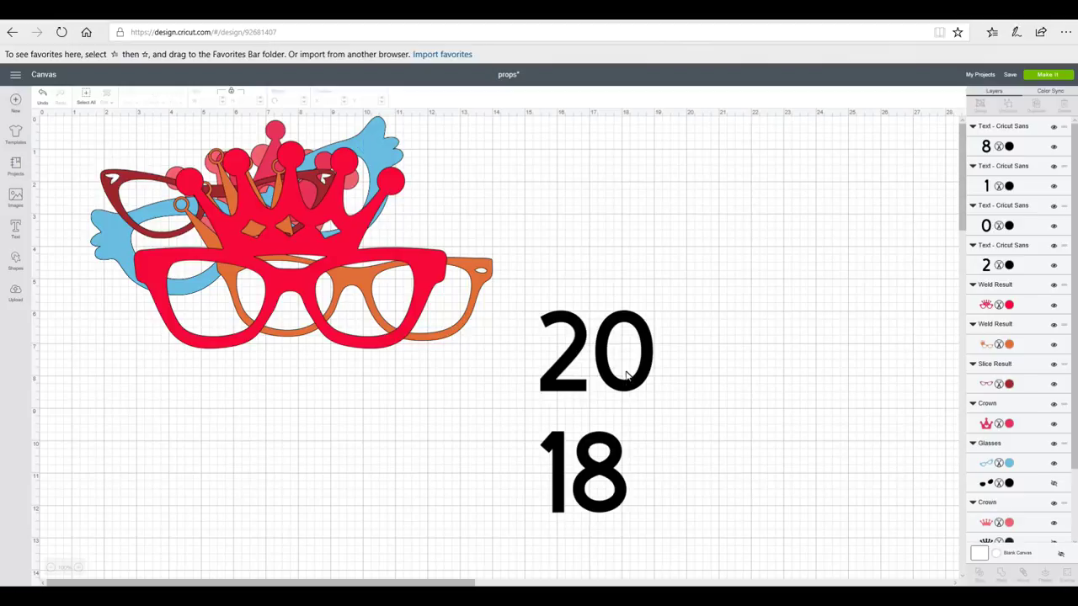
{"action": "left_click_drag", "start_coordinate": [625, 383], "coordinate": [614, 385]}
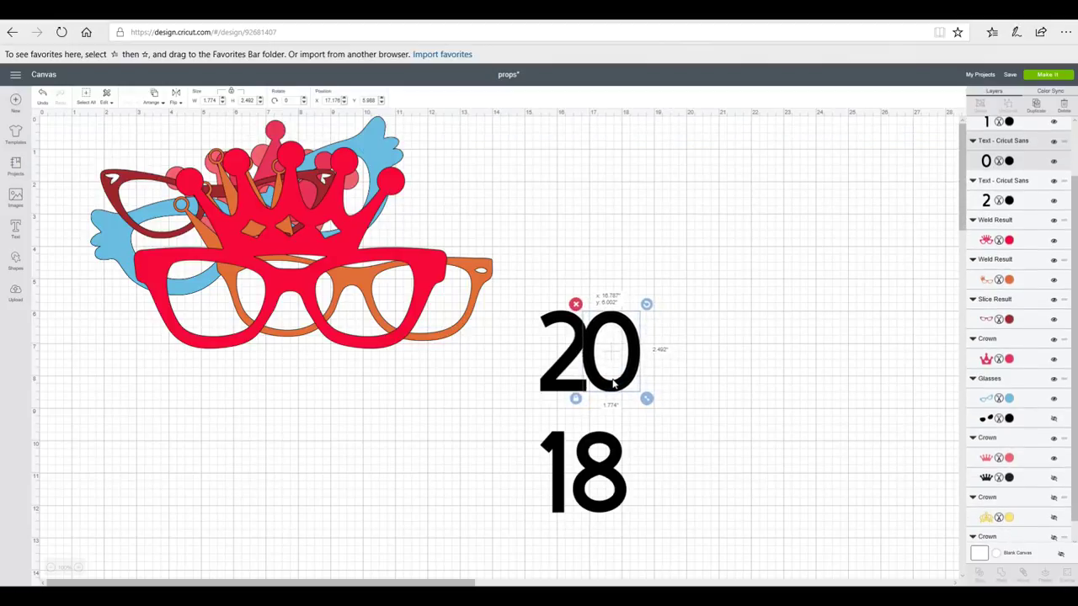
{"action": "double_click", "coordinate": [614, 385]}
{"action": "left_click_drag", "start_coordinate": [556, 469], "coordinate": [572, 431]}
{"action": "double_click", "coordinate": [572, 431]}
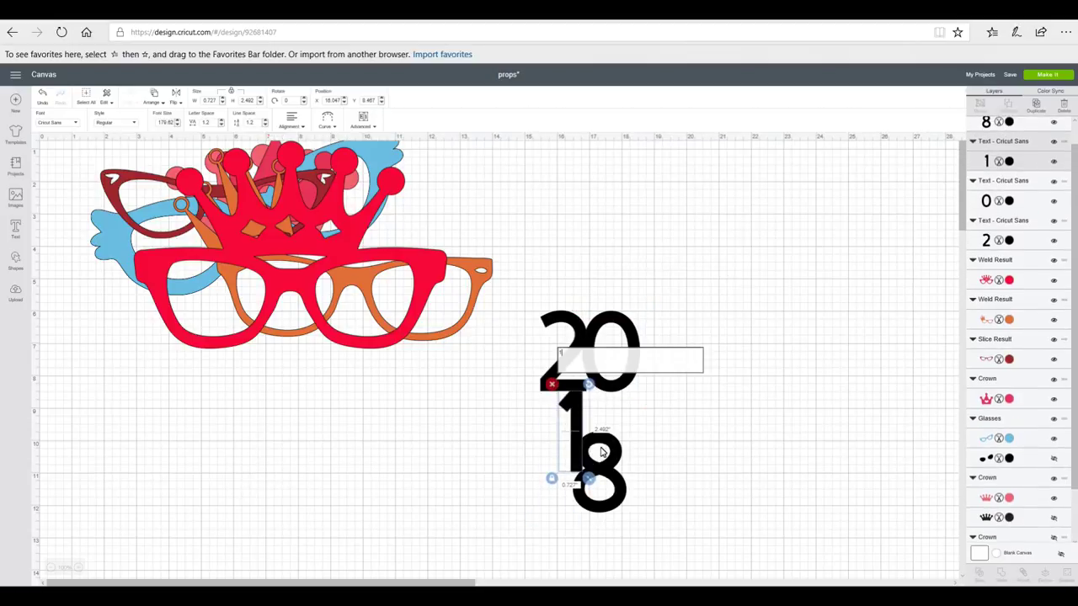
{"action": "left_click_drag", "start_coordinate": [615, 476], "coordinate": [619, 455]}
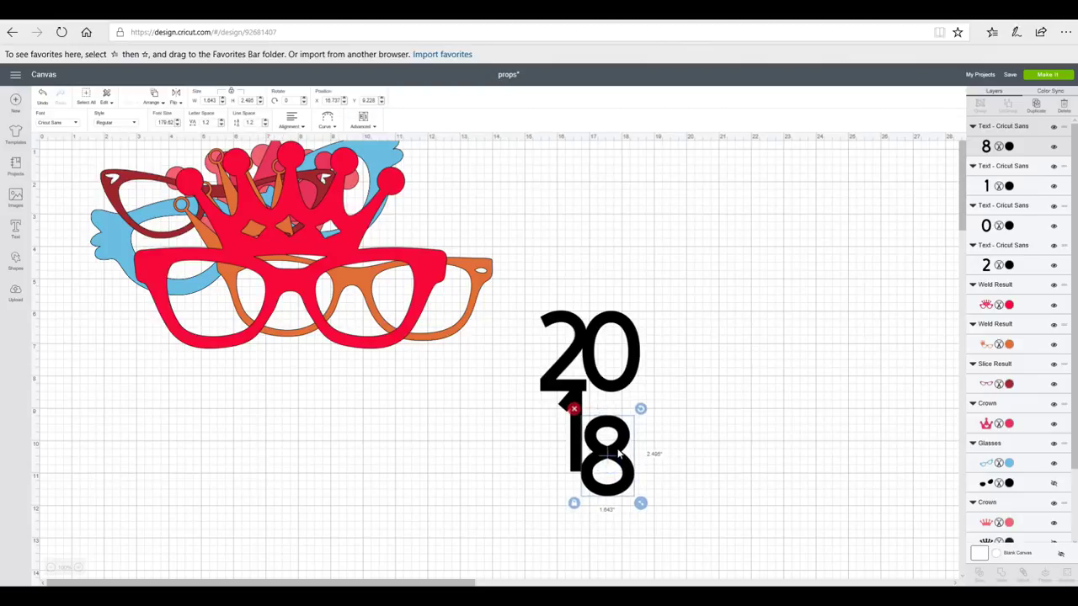
{"action": "left_click_drag", "start_coordinate": [619, 455], "coordinate": [618, 430]}
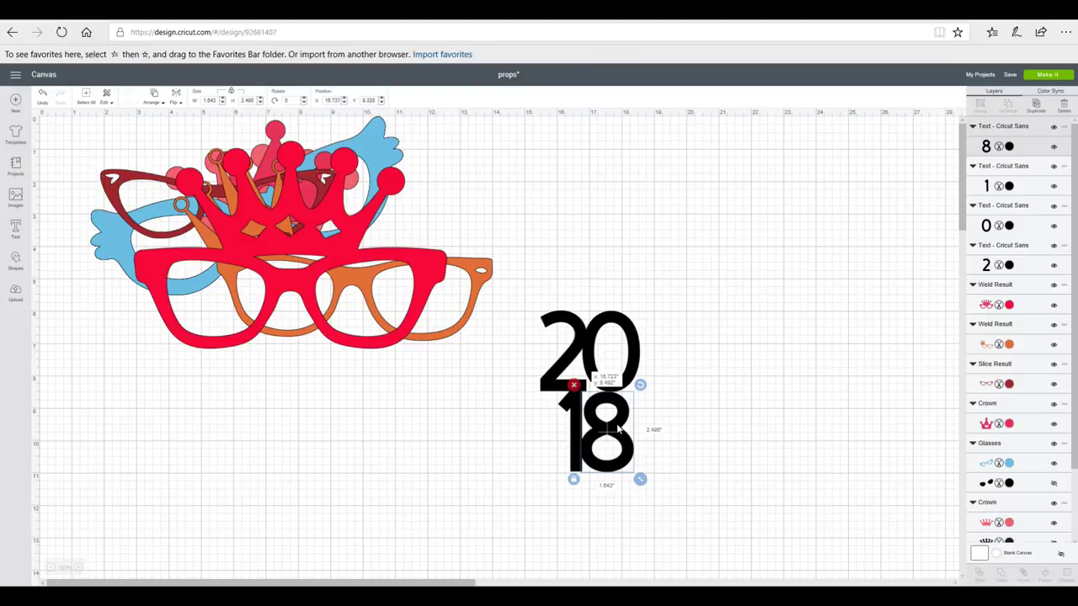
- Select all four digits and weld them into one 2018 shape
{"action": "left_click", "coordinate": [674, 389]}
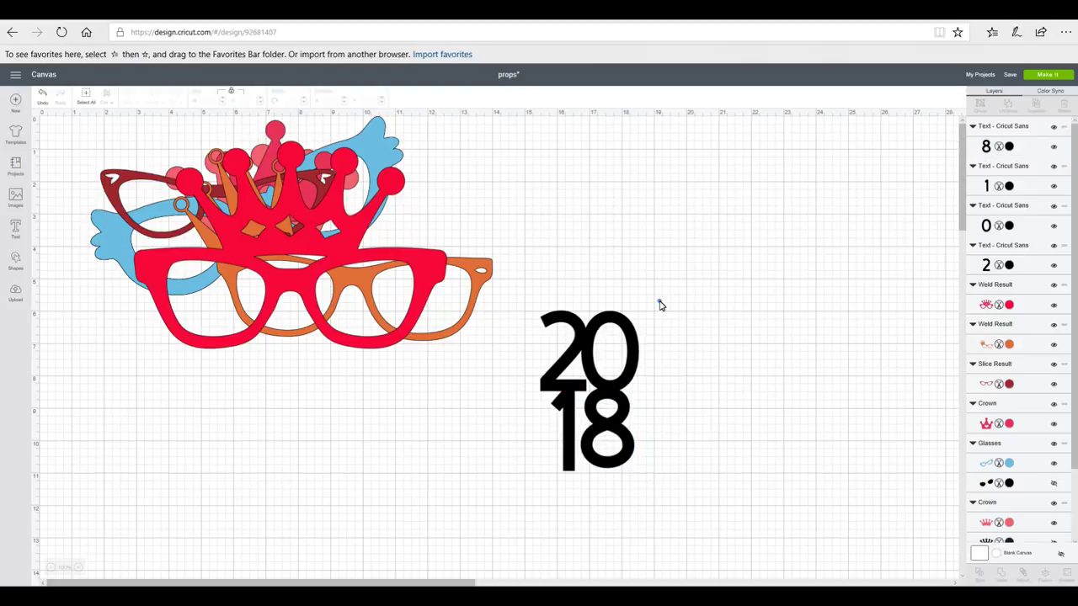
{"action": "left_click_drag", "start_coordinate": [660, 303], "coordinate": [548, 476]}
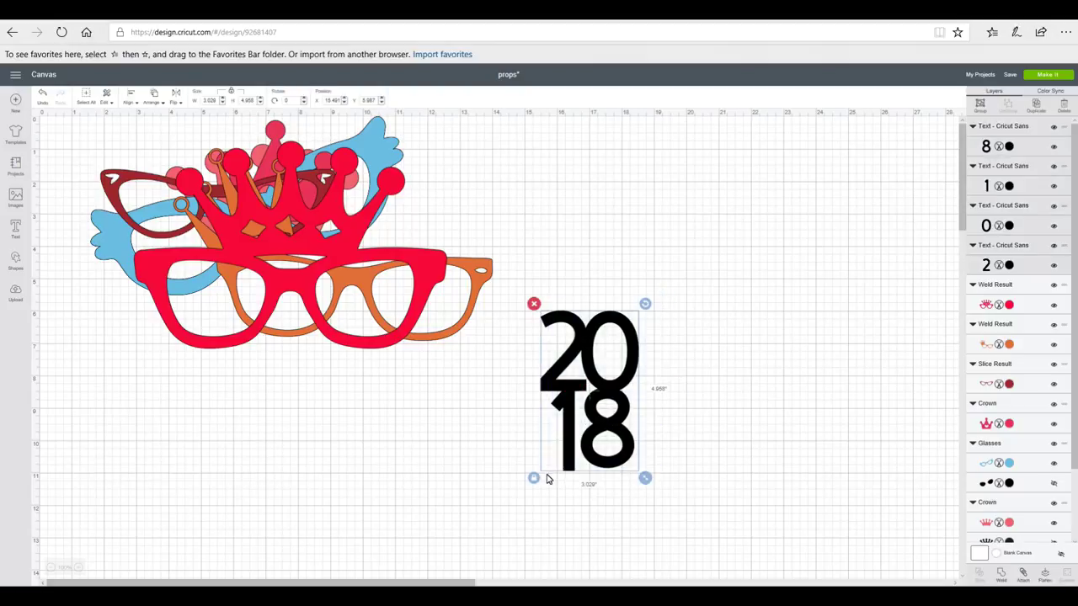
{"action": "left_click", "coordinate": [1002, 576]}
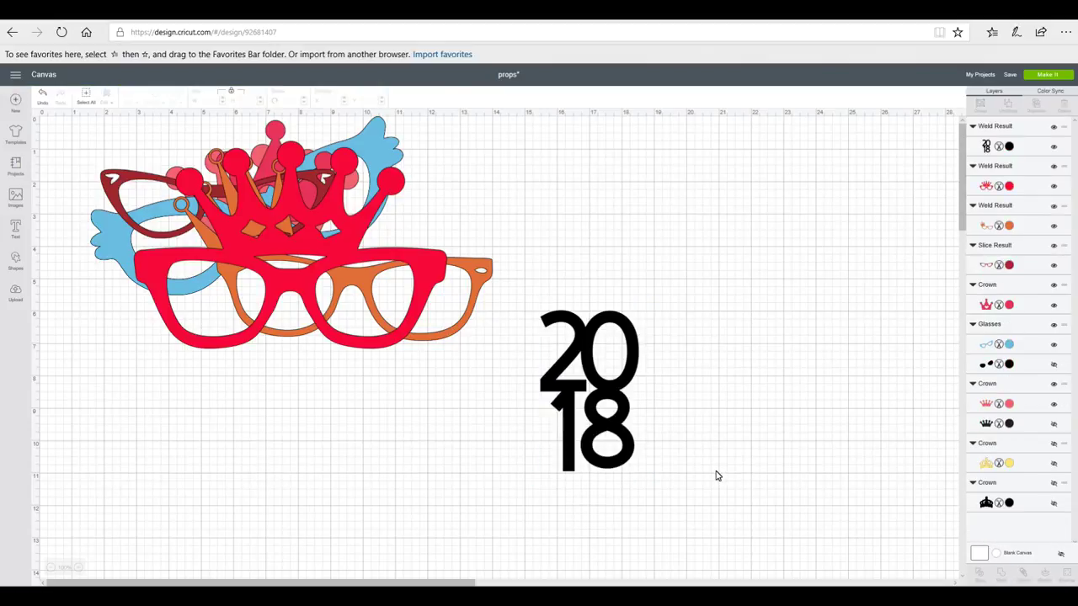
- Move 2018 up, then add the name as text in the Samantha Upright font
{"action": "left_click_drag", "start_coordinate": [612, 389], "coordinate": [593, 283]}
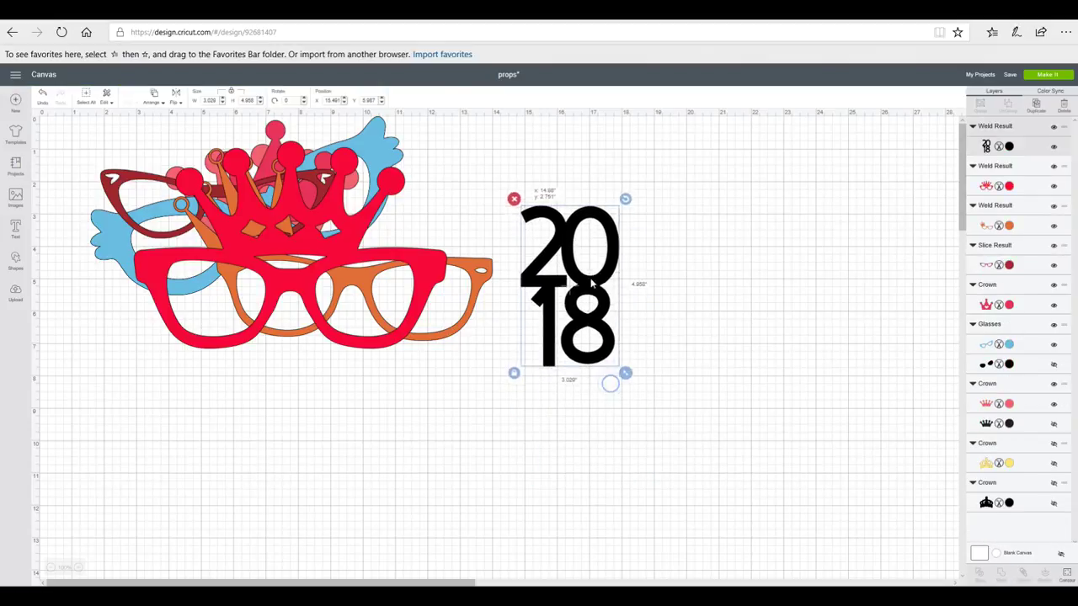
{"action": "left_click", "coordinate": [15, 227]}
{"action": "type", "text": "Sophia"}
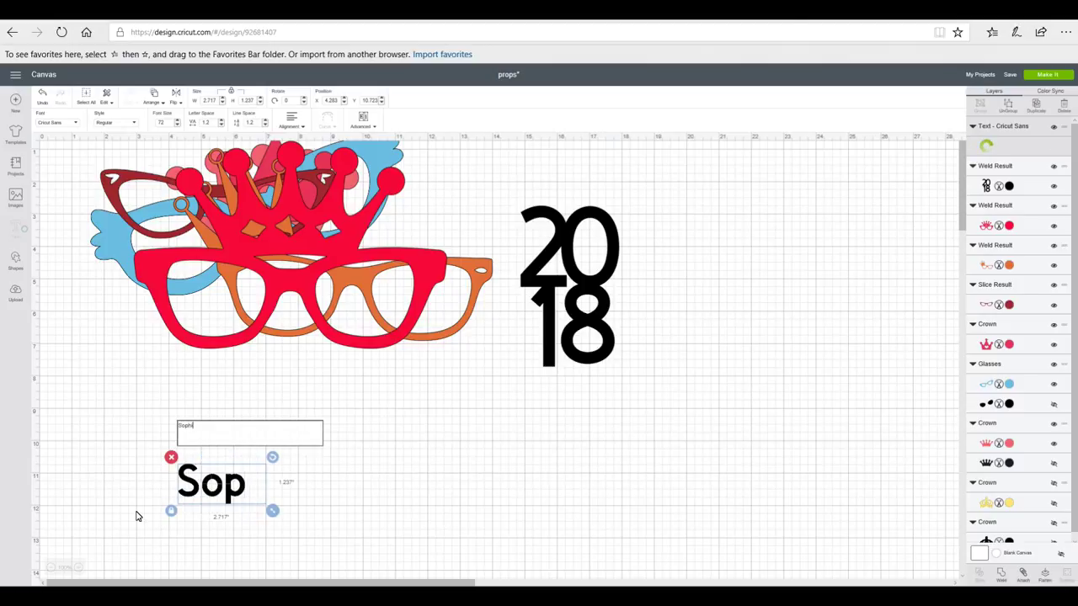
{"action": "left_click", "coordinate": [66, 122]}
{"action": "triple_click", "coordinate": [631, 102]}
{"action": "type", "text": "sam"}
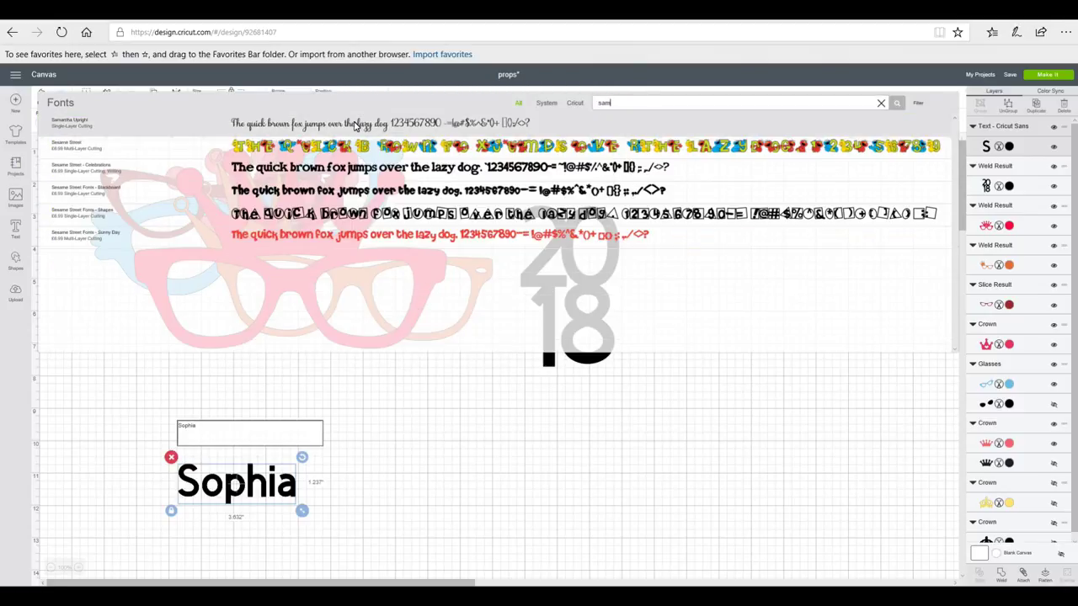
{"action": "left_click", "coordinate": [355, 124]}
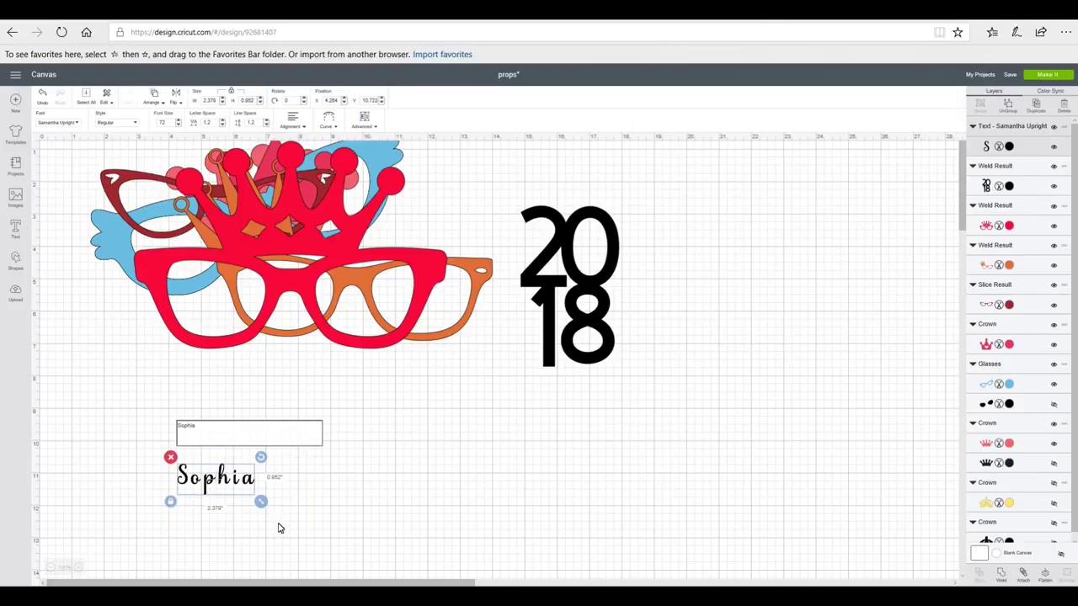
- Enlarge the name text and move it upward
{"action": "left_click", "coordinate": [261, 502]}
{"action": "left_click_drag", "start_coordinate": [261, 503], "coordinate": [479, 581]}
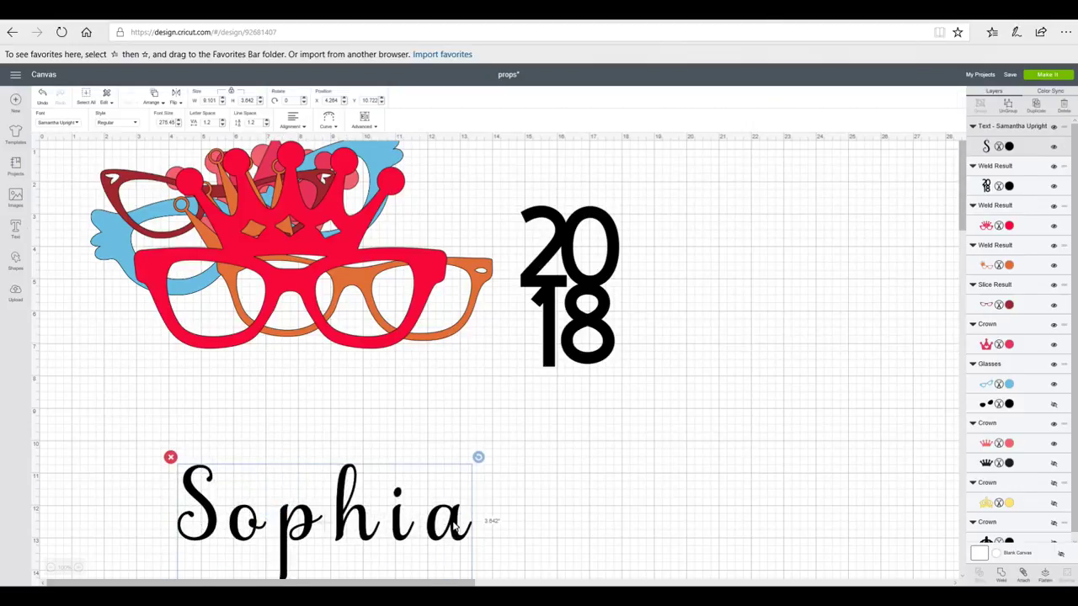
{"action": "left_click_drag", "start_coordinate": [453, 527], "coordinate": [453, 457]}
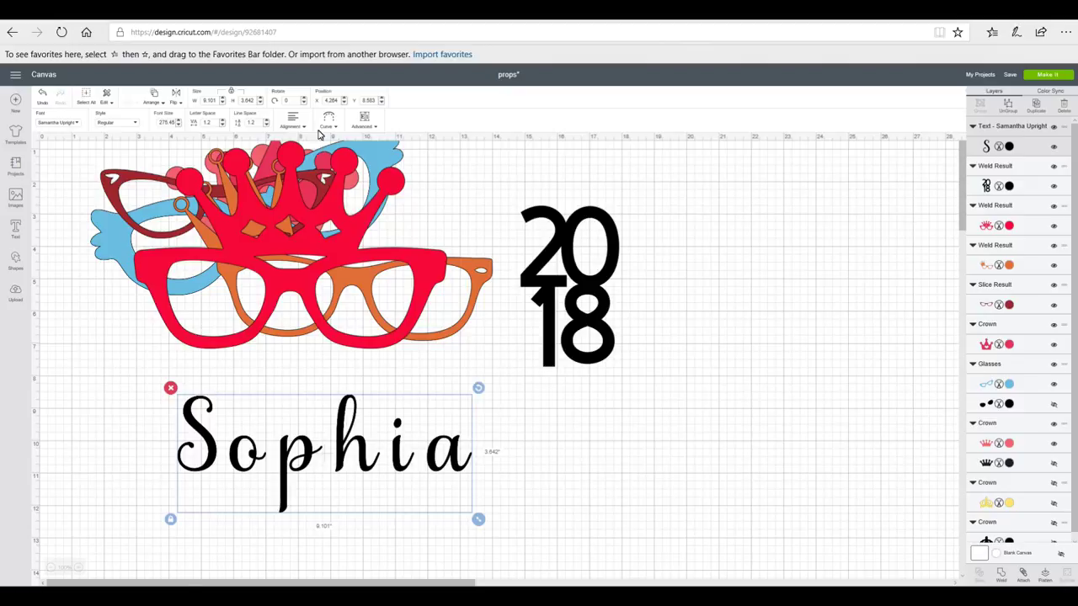
- Reduce the name's letter spacing to -0.3 and weld it into one shape
{"action": "left_click", "coordinate": [222, 124]}
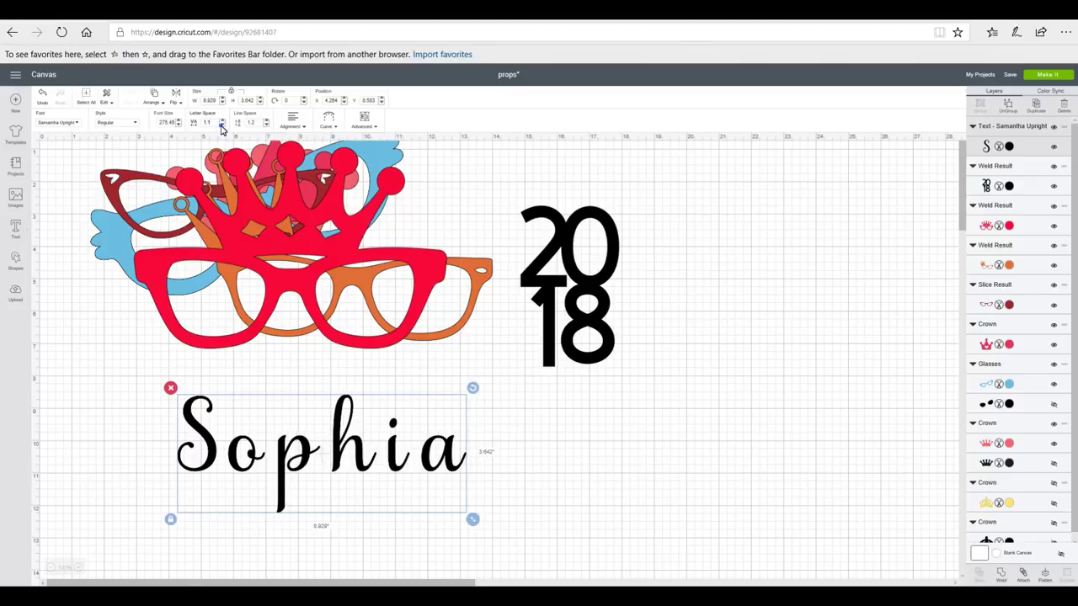
{"action": "left_click", "coordinate": [221, 124]}
{"action": "left_click", "coordinate": [222, 124]}
{"action": "left_click", "coordinate": [221, 125]}
{"action": "left_click", "coordinate": [221, 125]}
{"action": "left_click", "coordinate": [221, 124]}
{"action": "left_click", "coordinate": [222, 125]}
{"action": "left_click", "coordinate": [222, 125]}
{"action": "left_click", "coordinate": [222, 125]}
{"action": "left_click", "coordinate": [221, 124]}
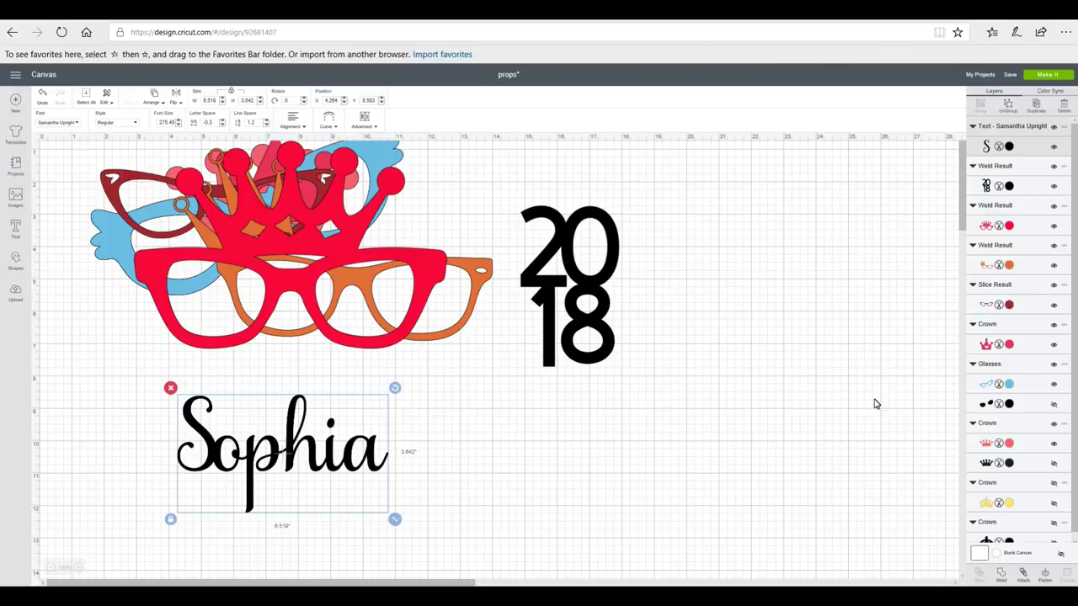
{"action": "left_click", "coordinate": [1002, 576]}
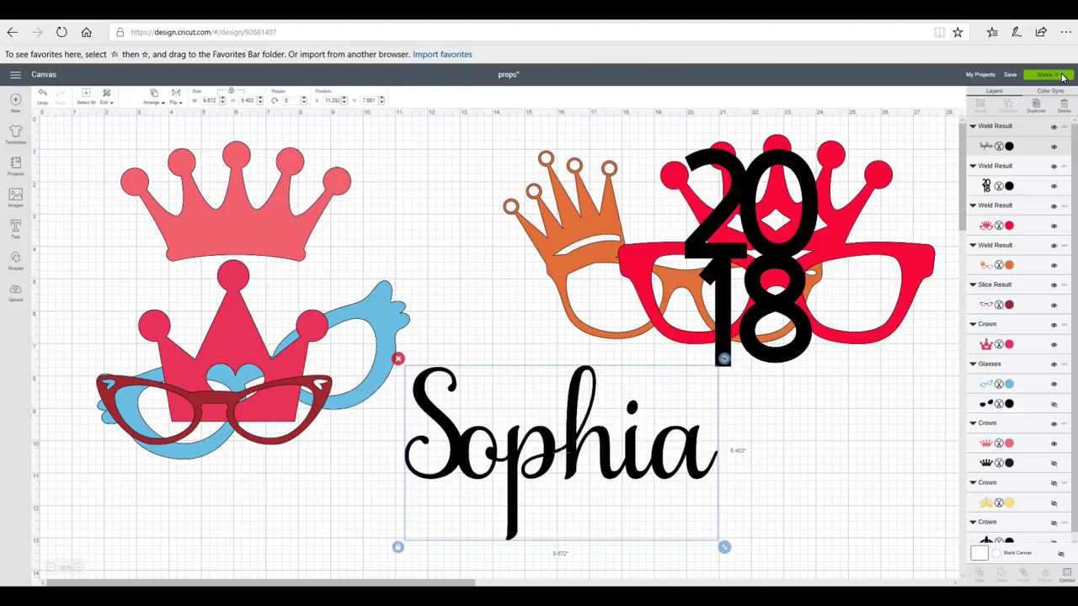
- Send the design to the Make screen and continue to the Set material step
{"action": "left_click", "coordinate": [1063, 77]}
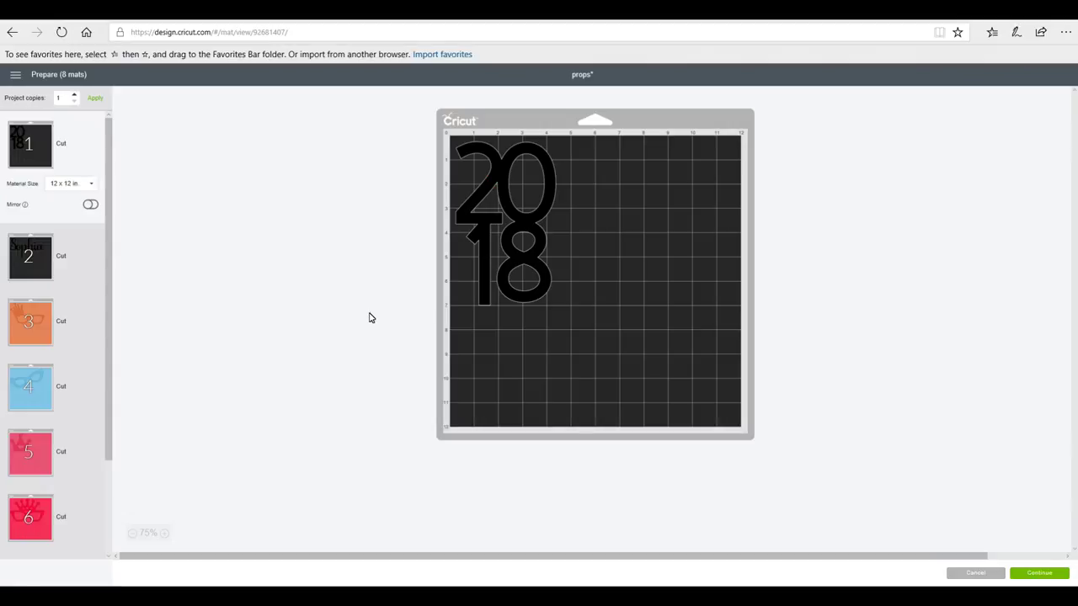
{"action": "left_click", "coordinate": [1039, 574]}
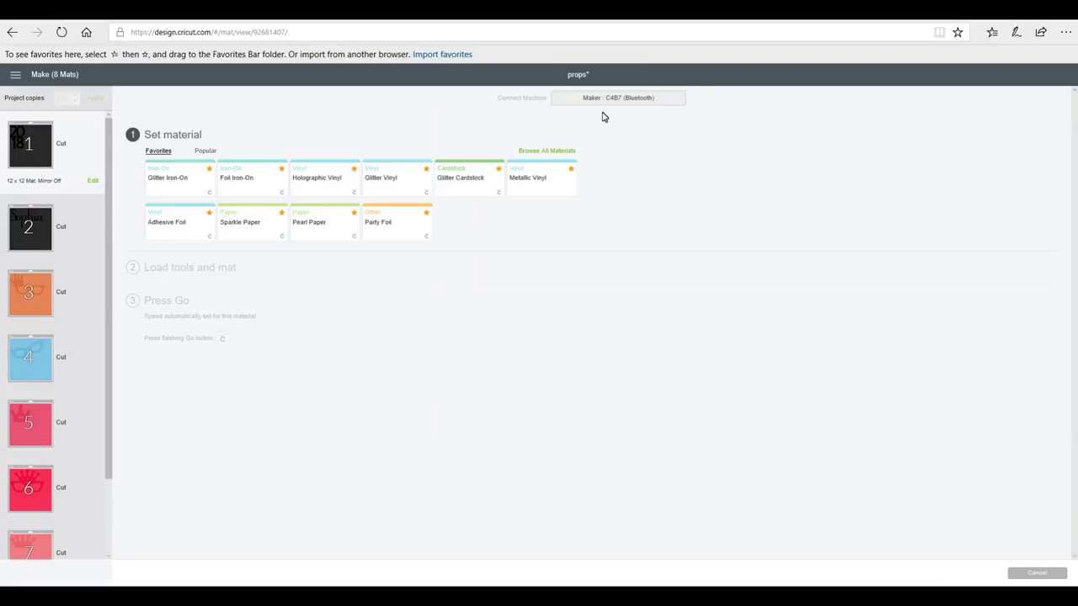